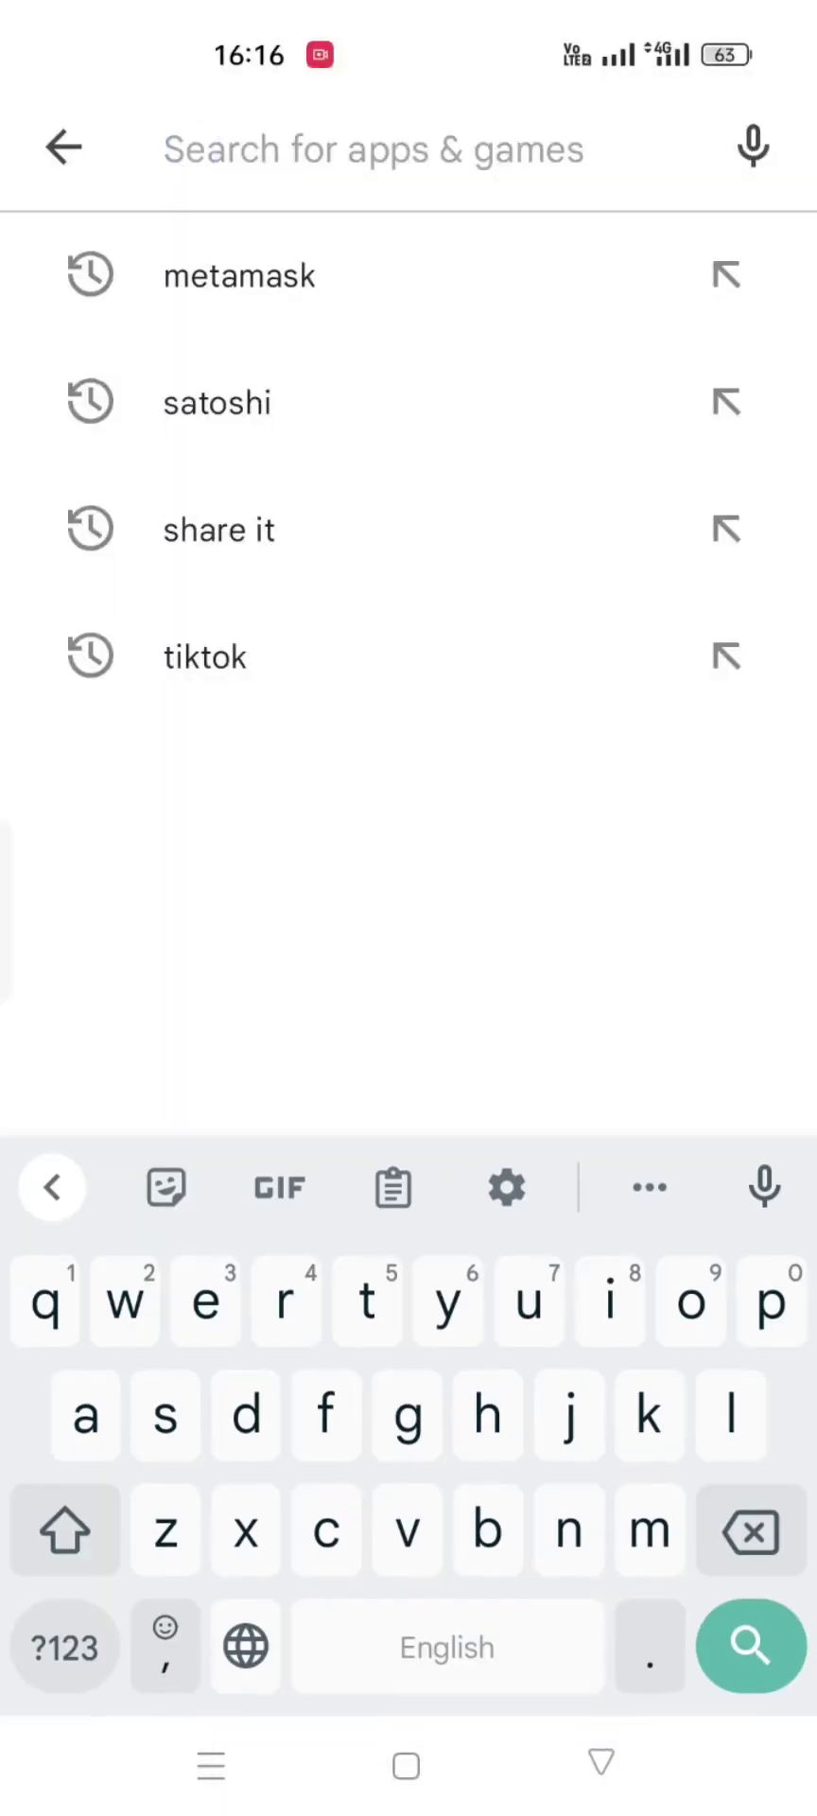
- Search the Play Store for 'metamask' and open the MetaMask app listing
type("metamask")
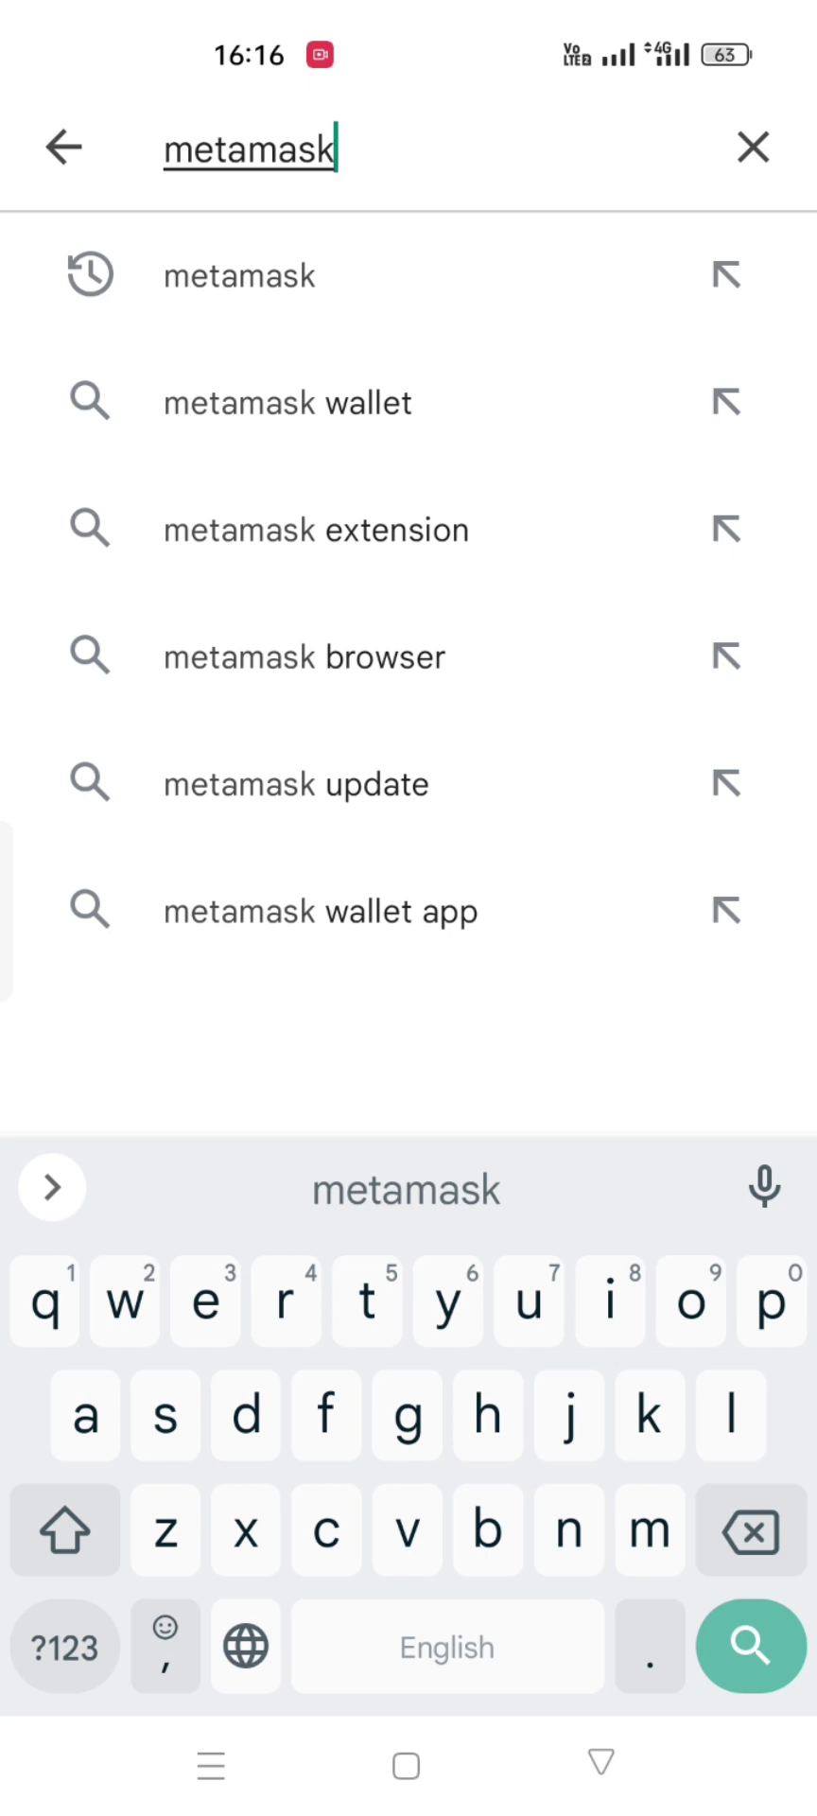
left_click(239, 275)
left_click(700, 326)
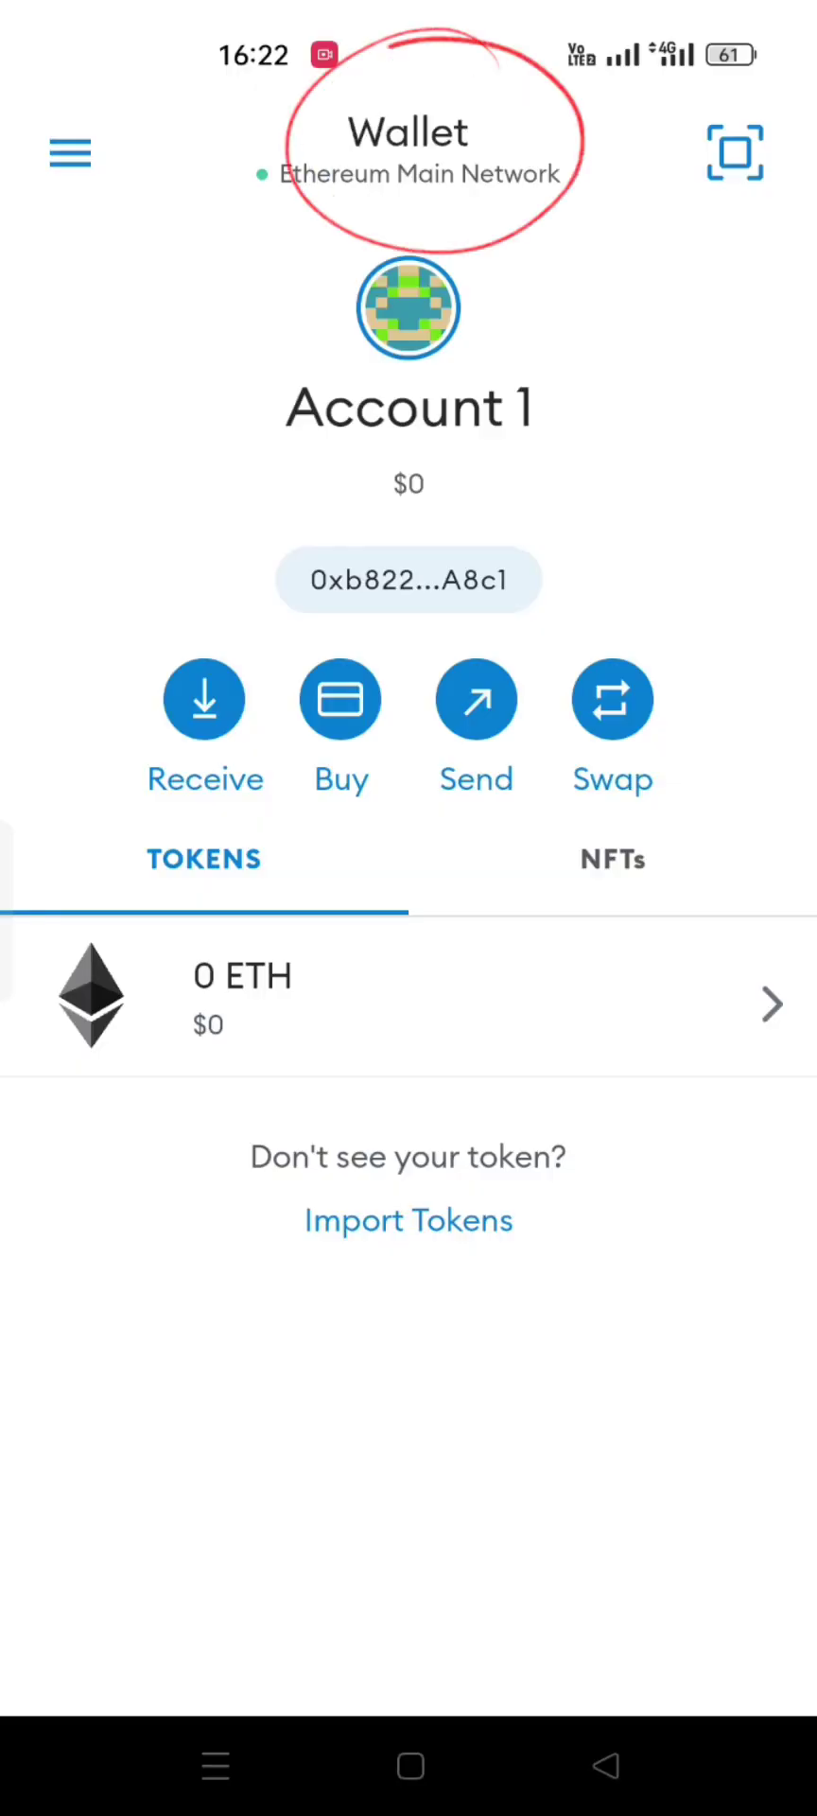
- From MetaMask's network list, start adding a network under the Custom Networks tab
left_click(409, 156)
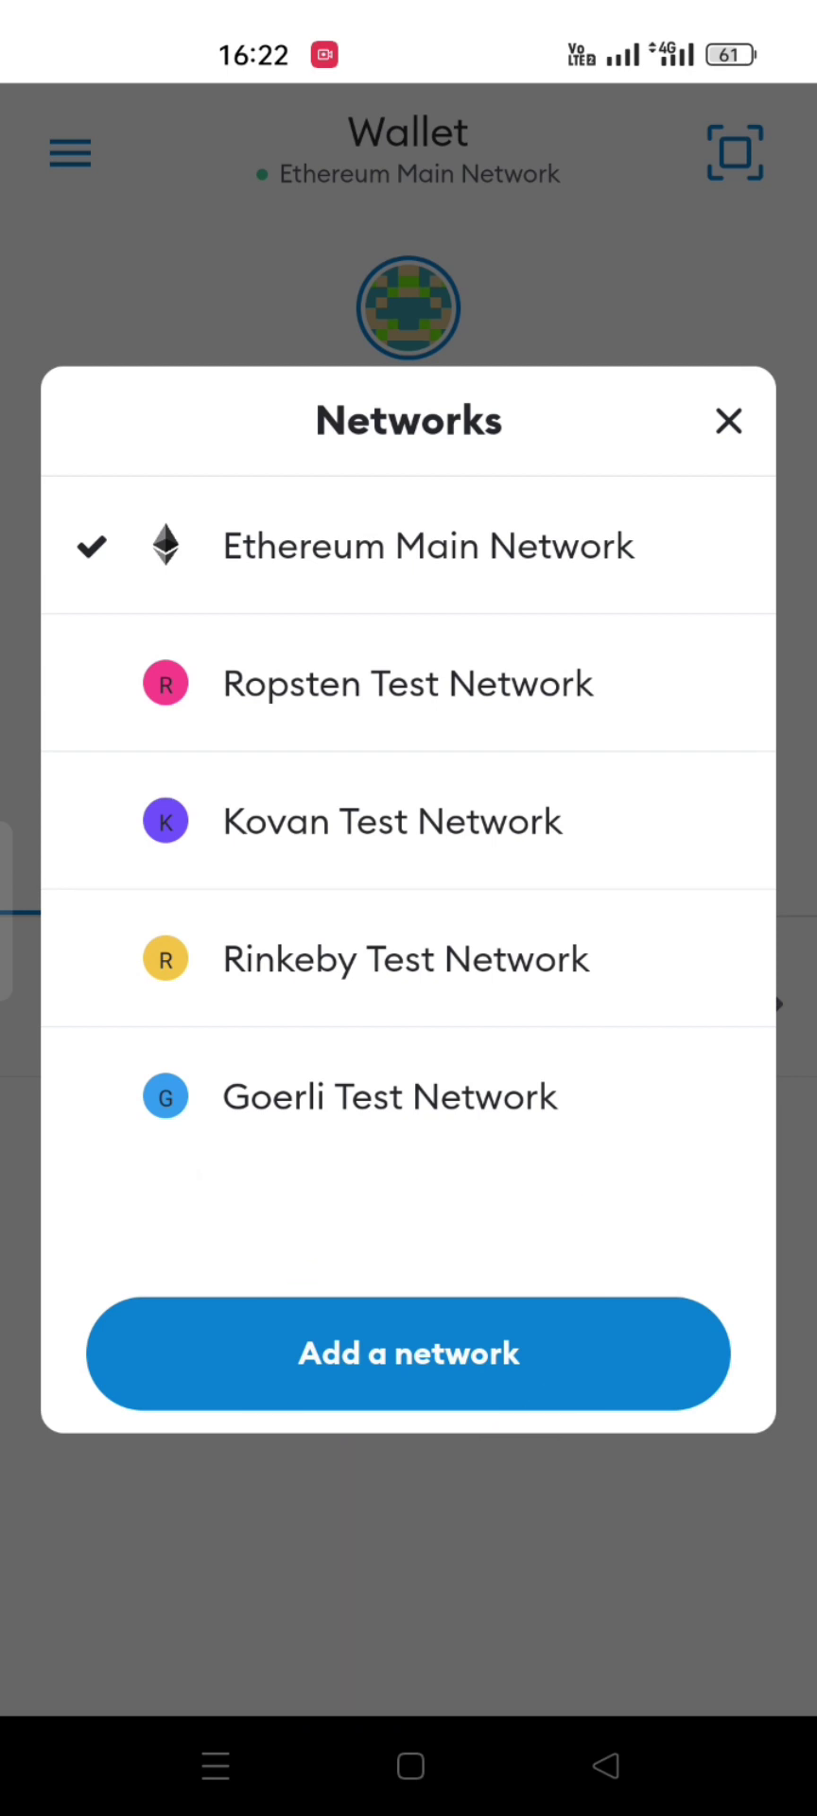
left_click(539, 1356)
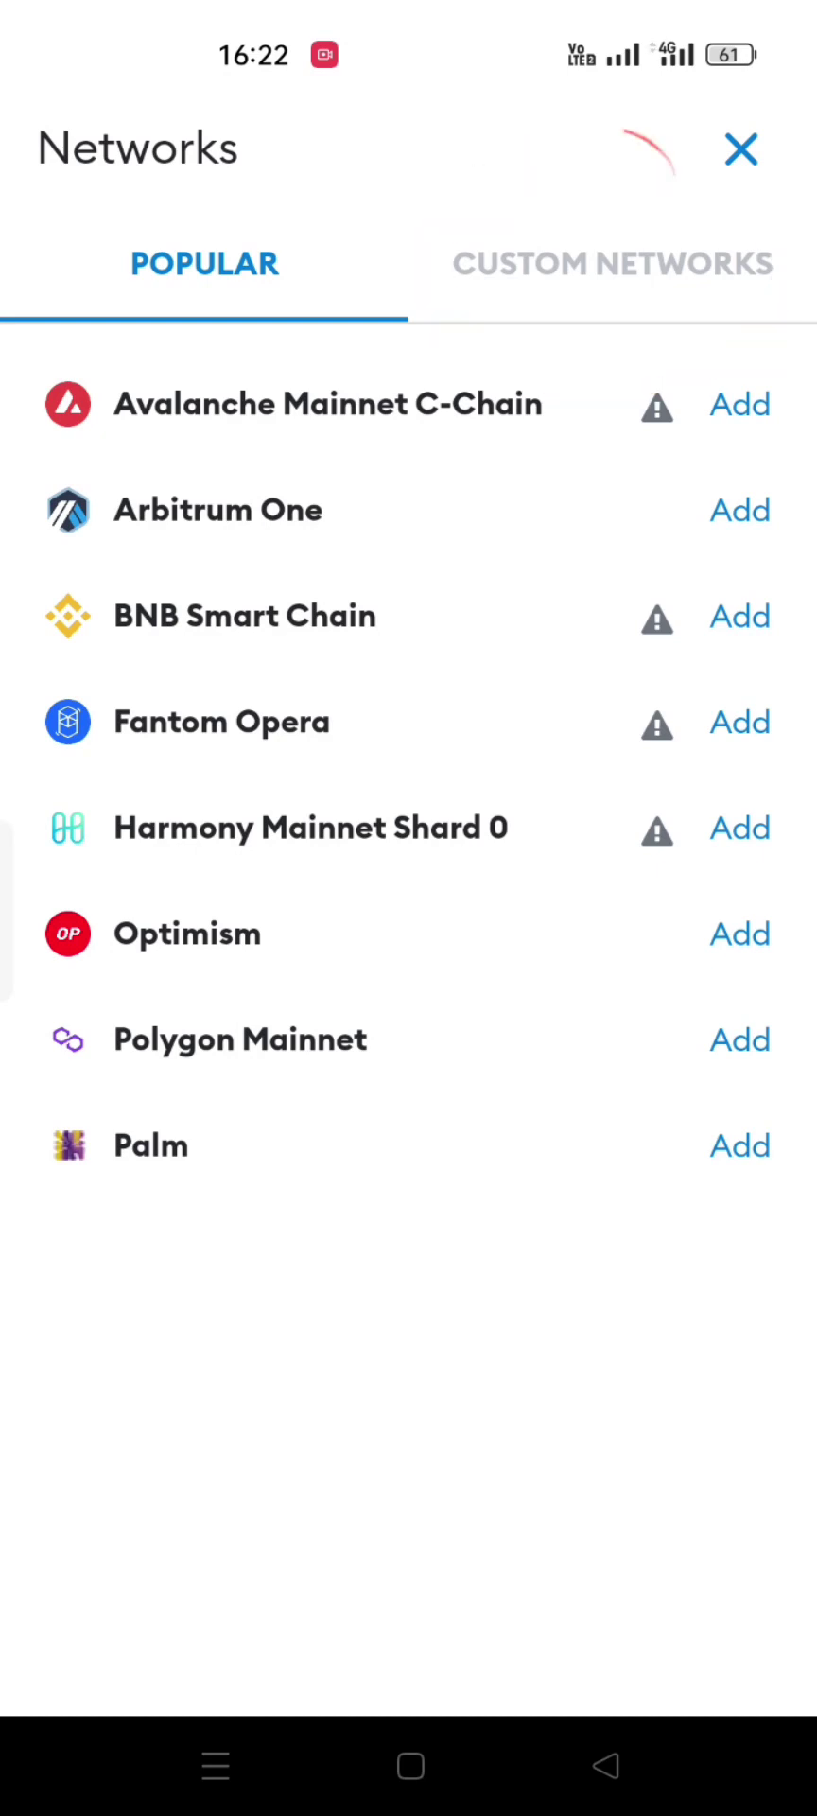
left_click(567, 248)
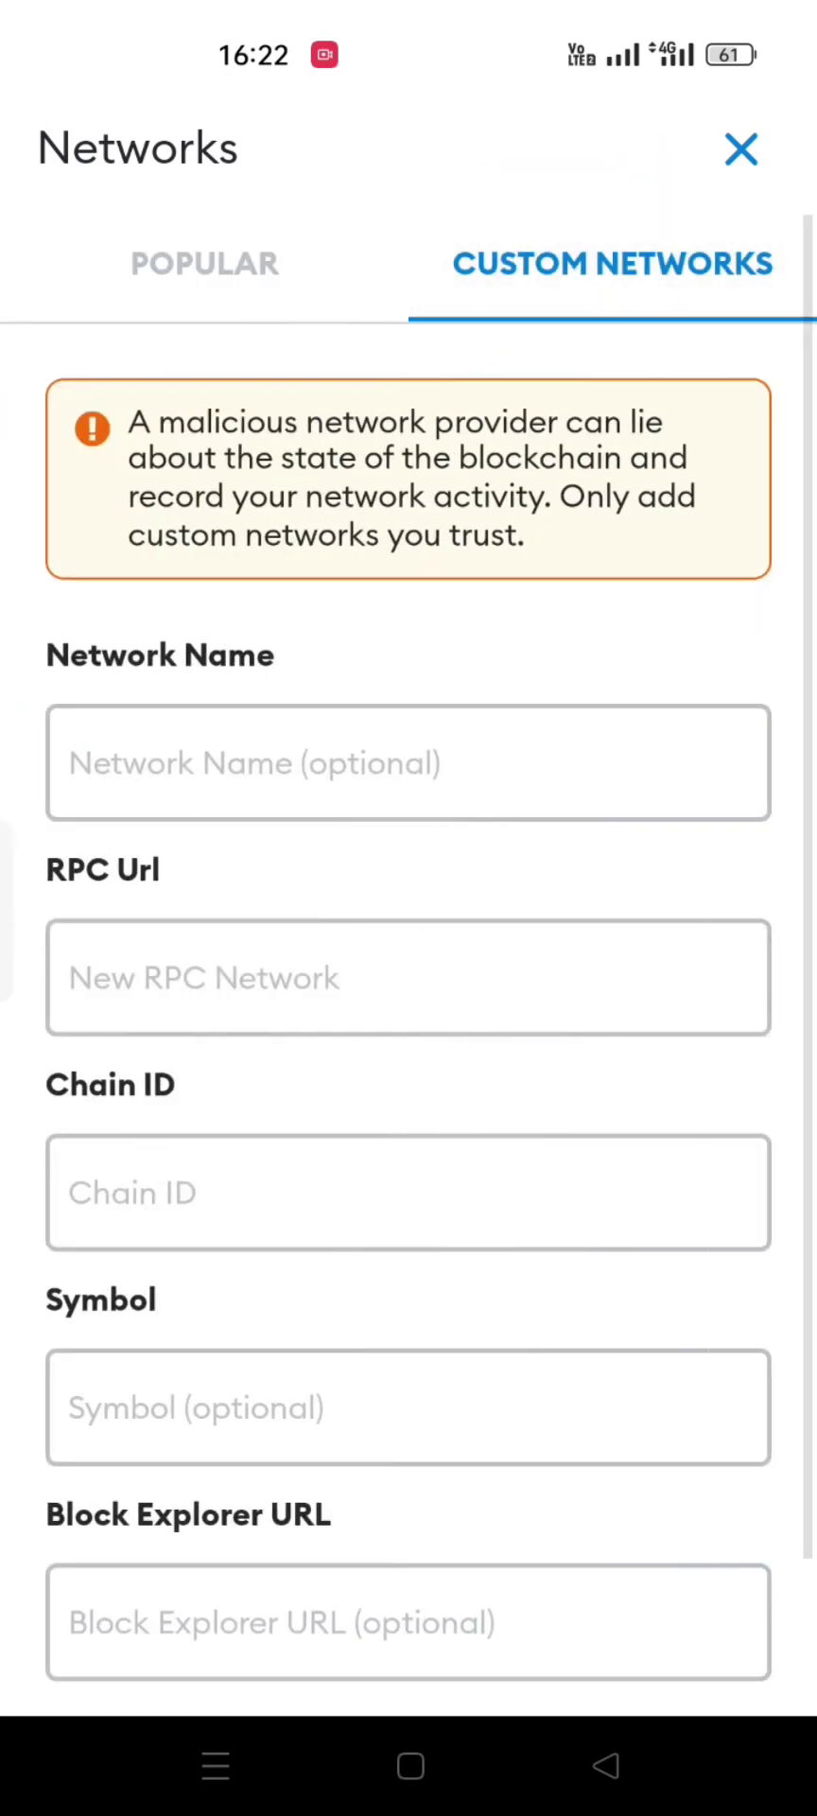
scroll(543, 852, "down", 2)
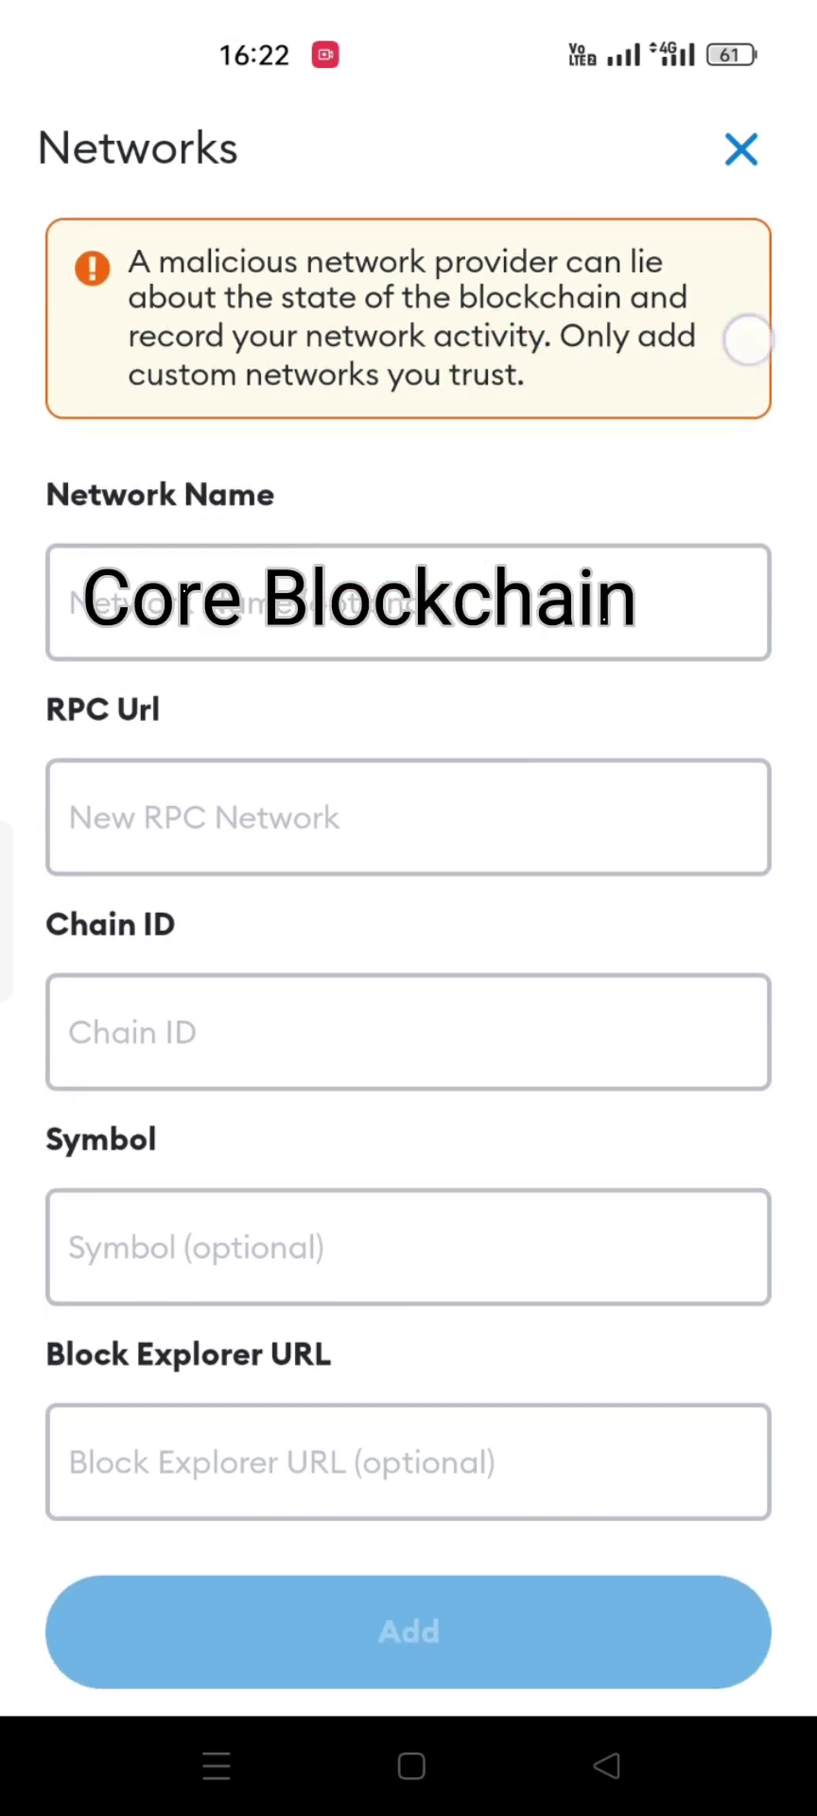
left_click(533, 591)
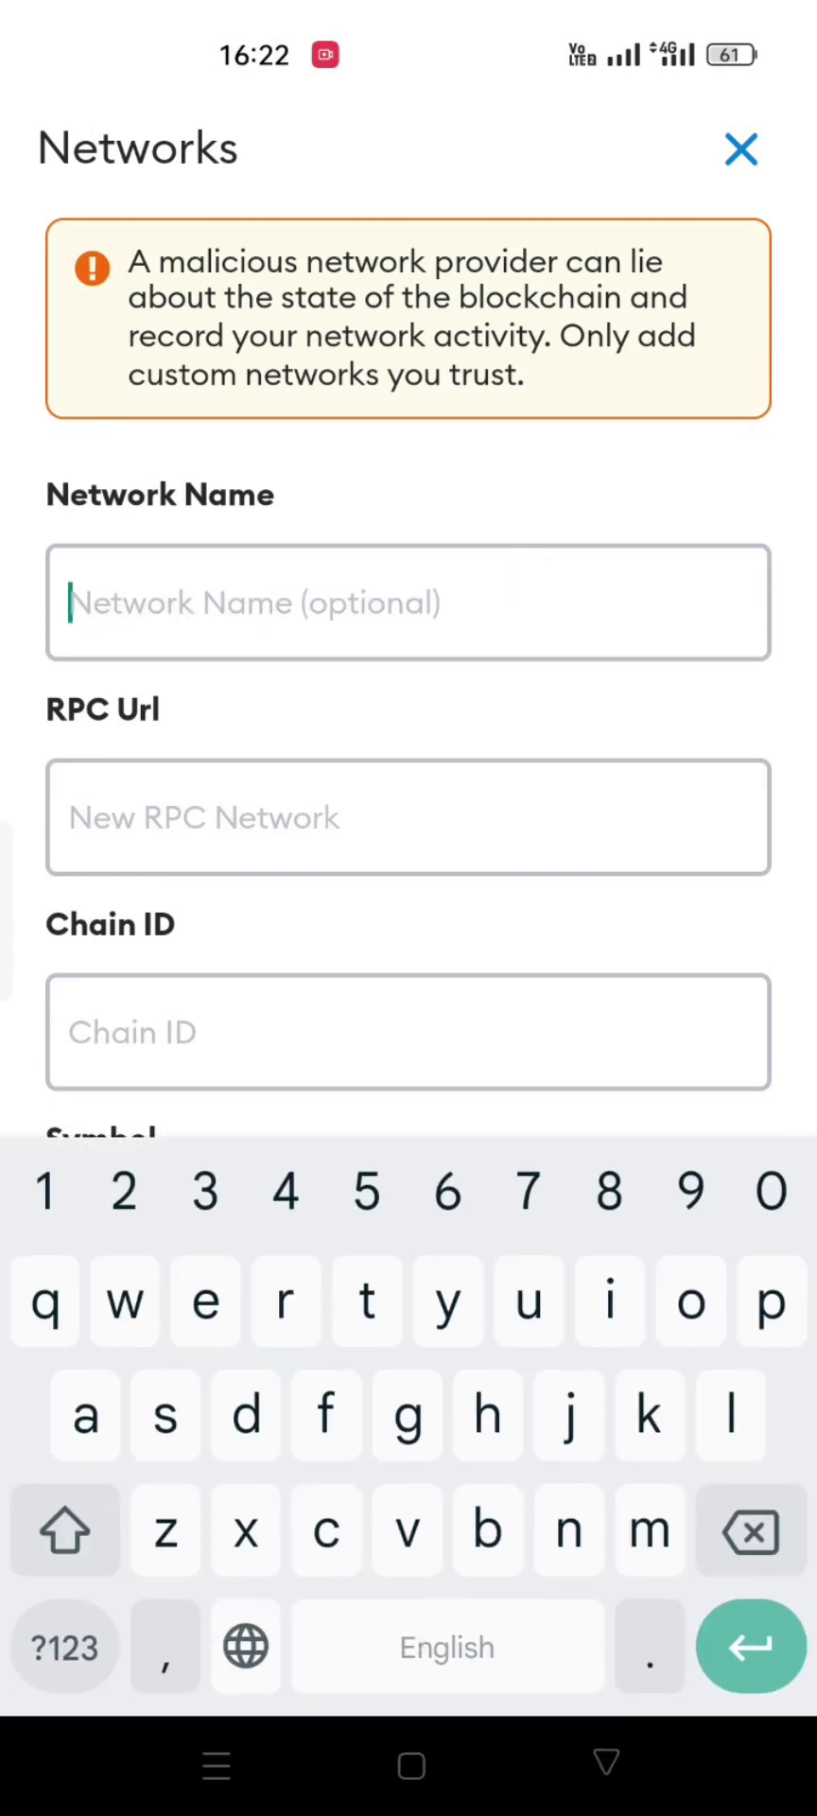
left_click(433, 629)
left_click(101, 493)
type("Core Blockchain")
left_click(422, 809)
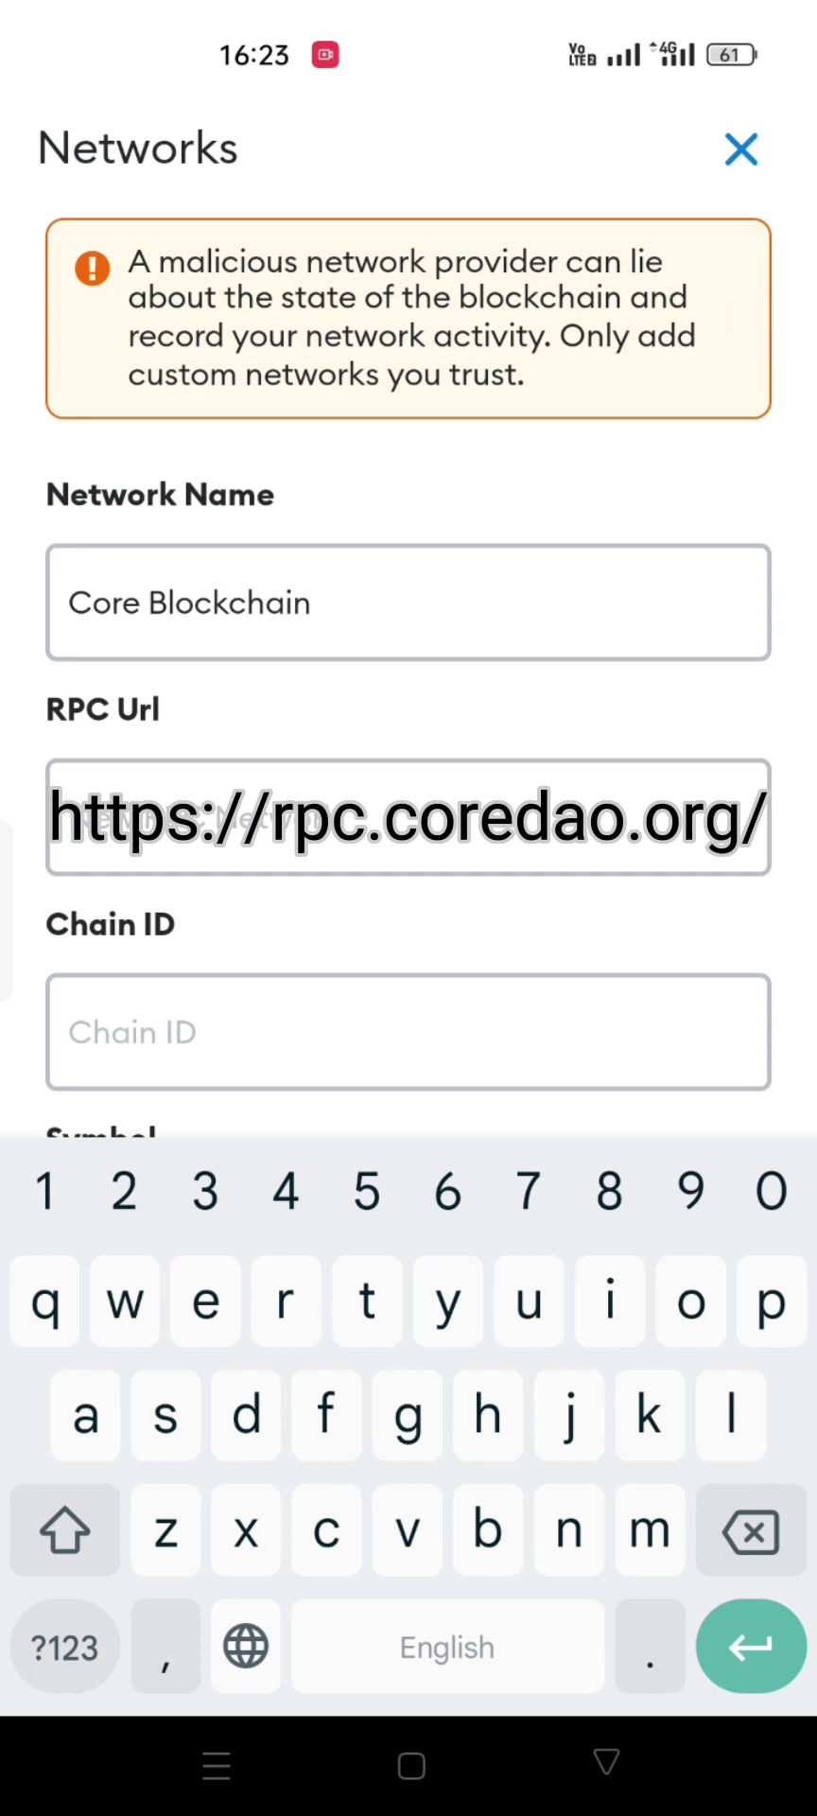
left_click(400, 798)
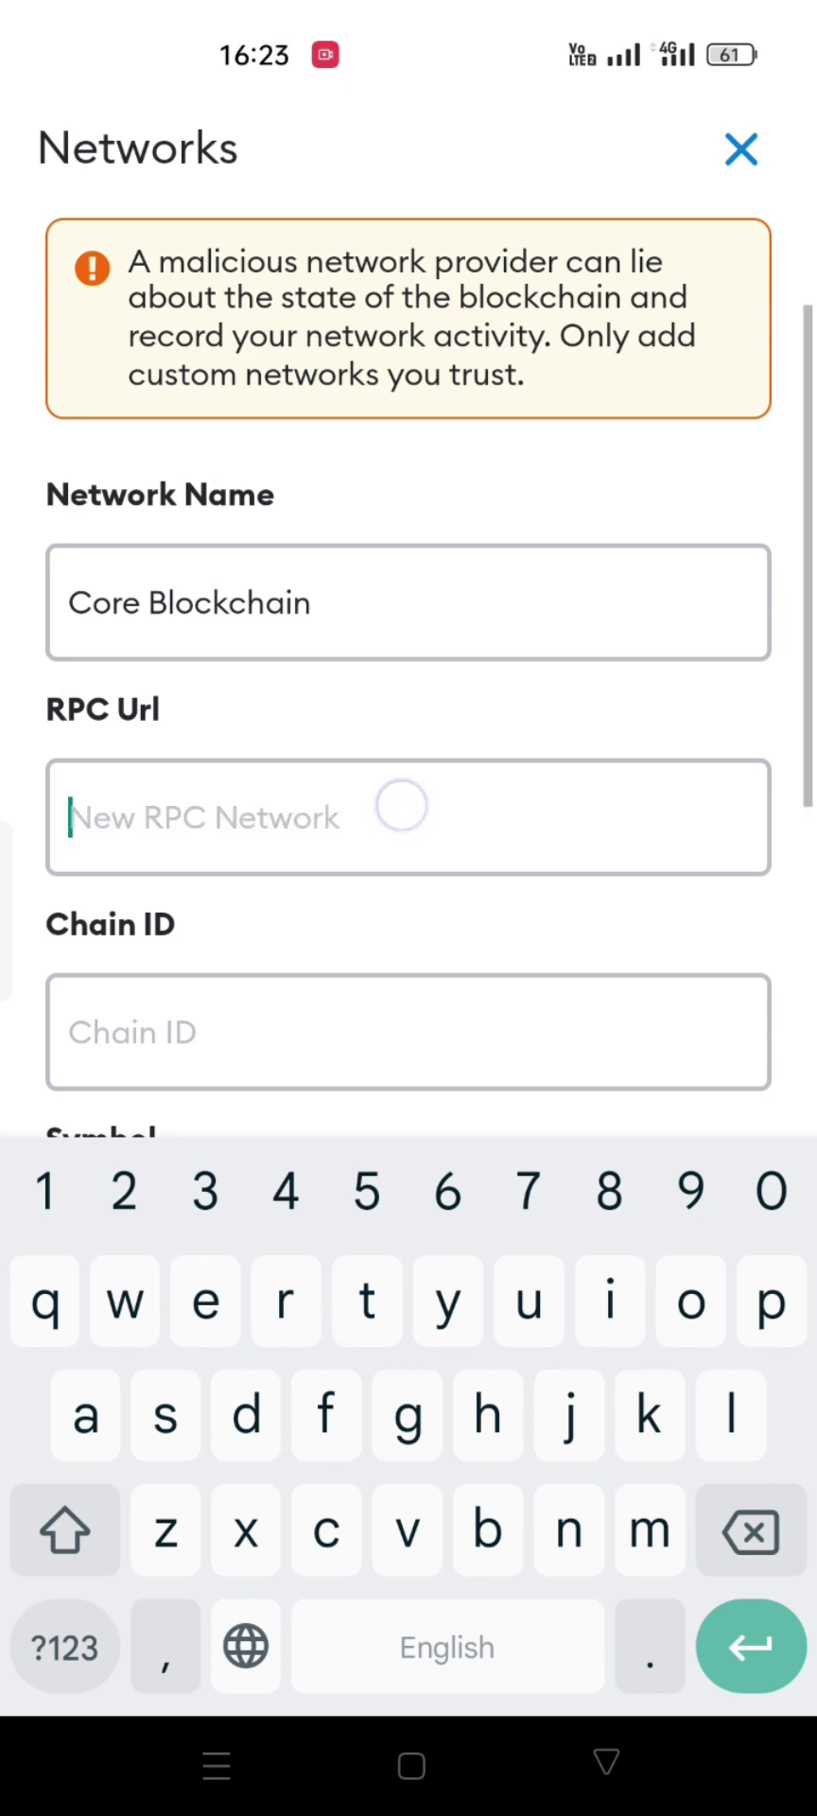
left_click(142, 710)
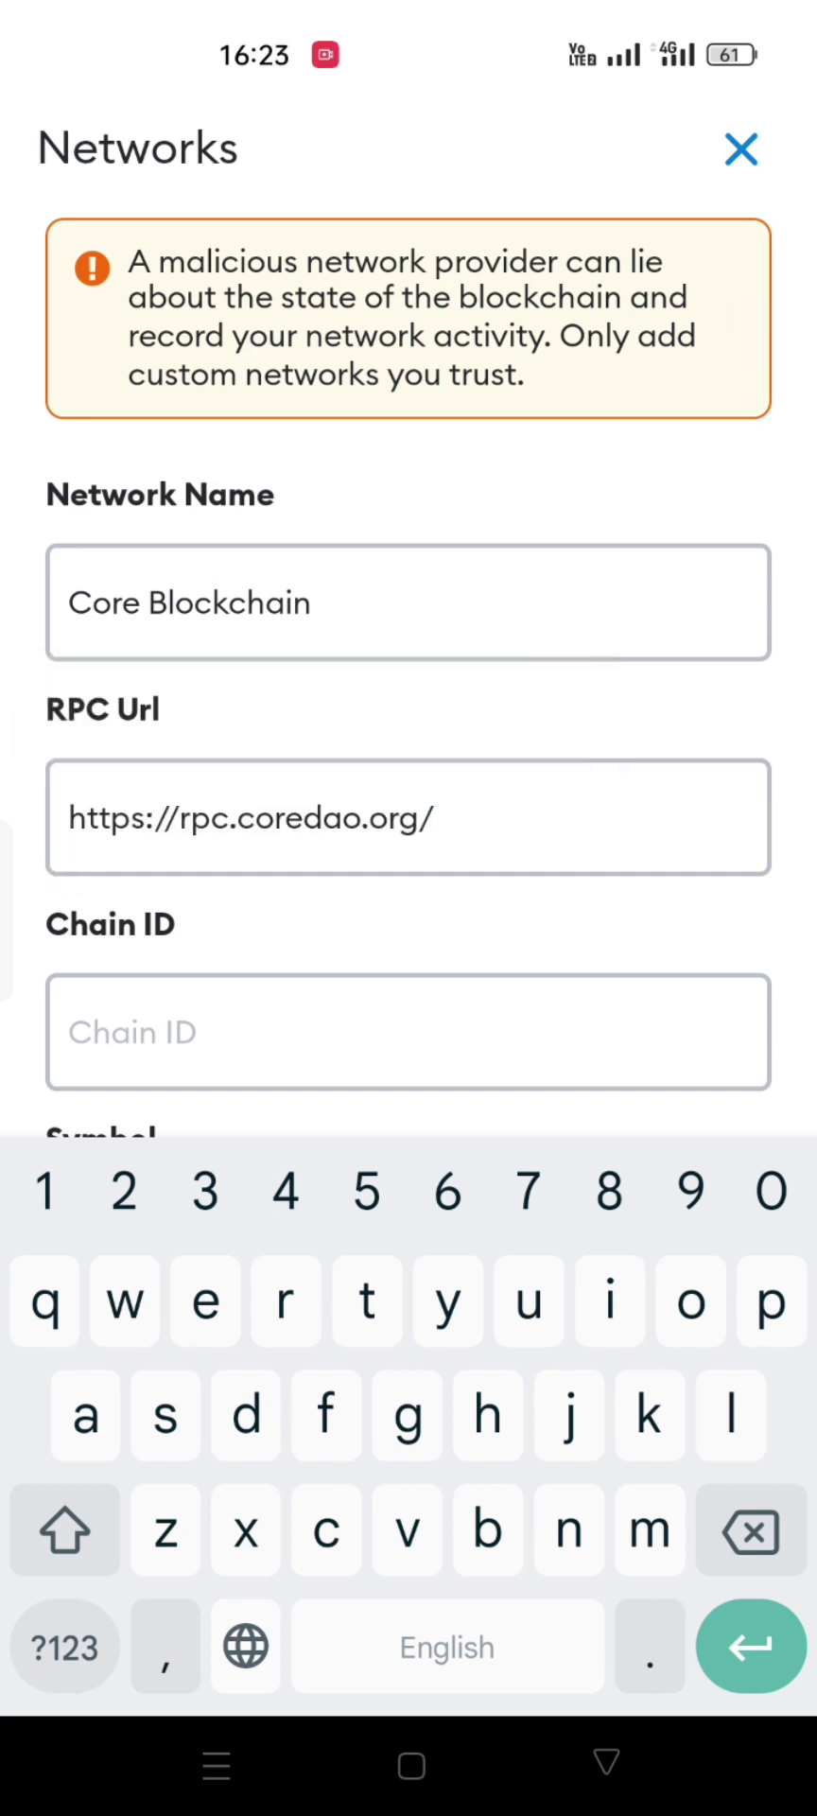
left_click_drag(632, 912, 632, 753)
- Enter chain ID 1116 and currency symbol CORE for the Core network
left_click(455, 895)
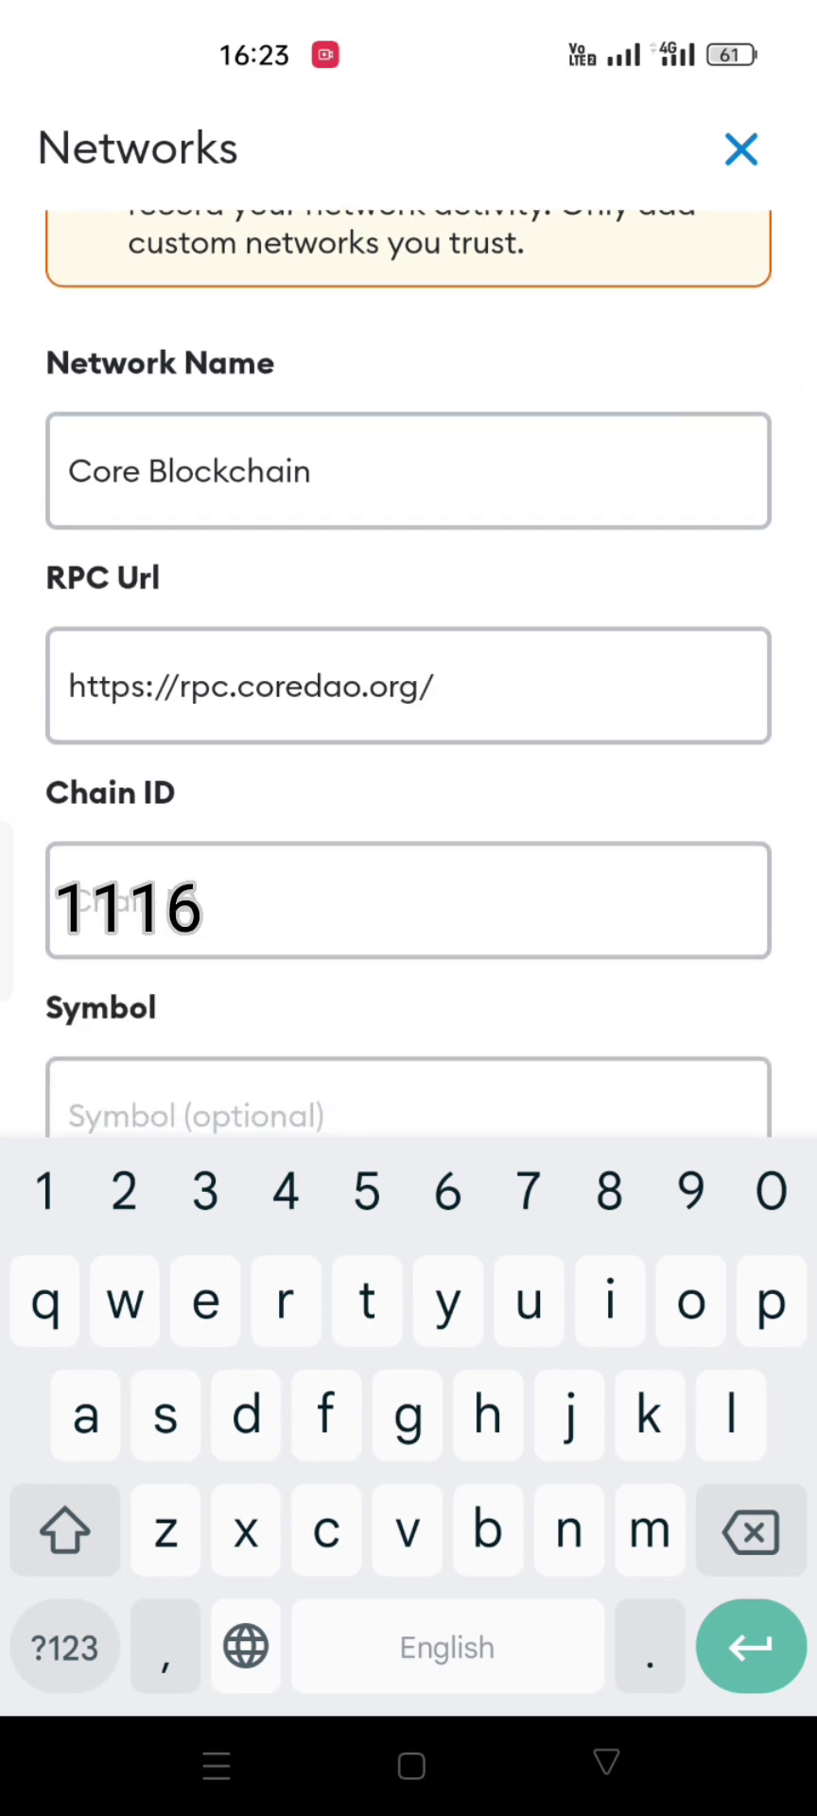
type("1116")
left_click_drag(781, 792, 781, 594)
left_click(541, 897)
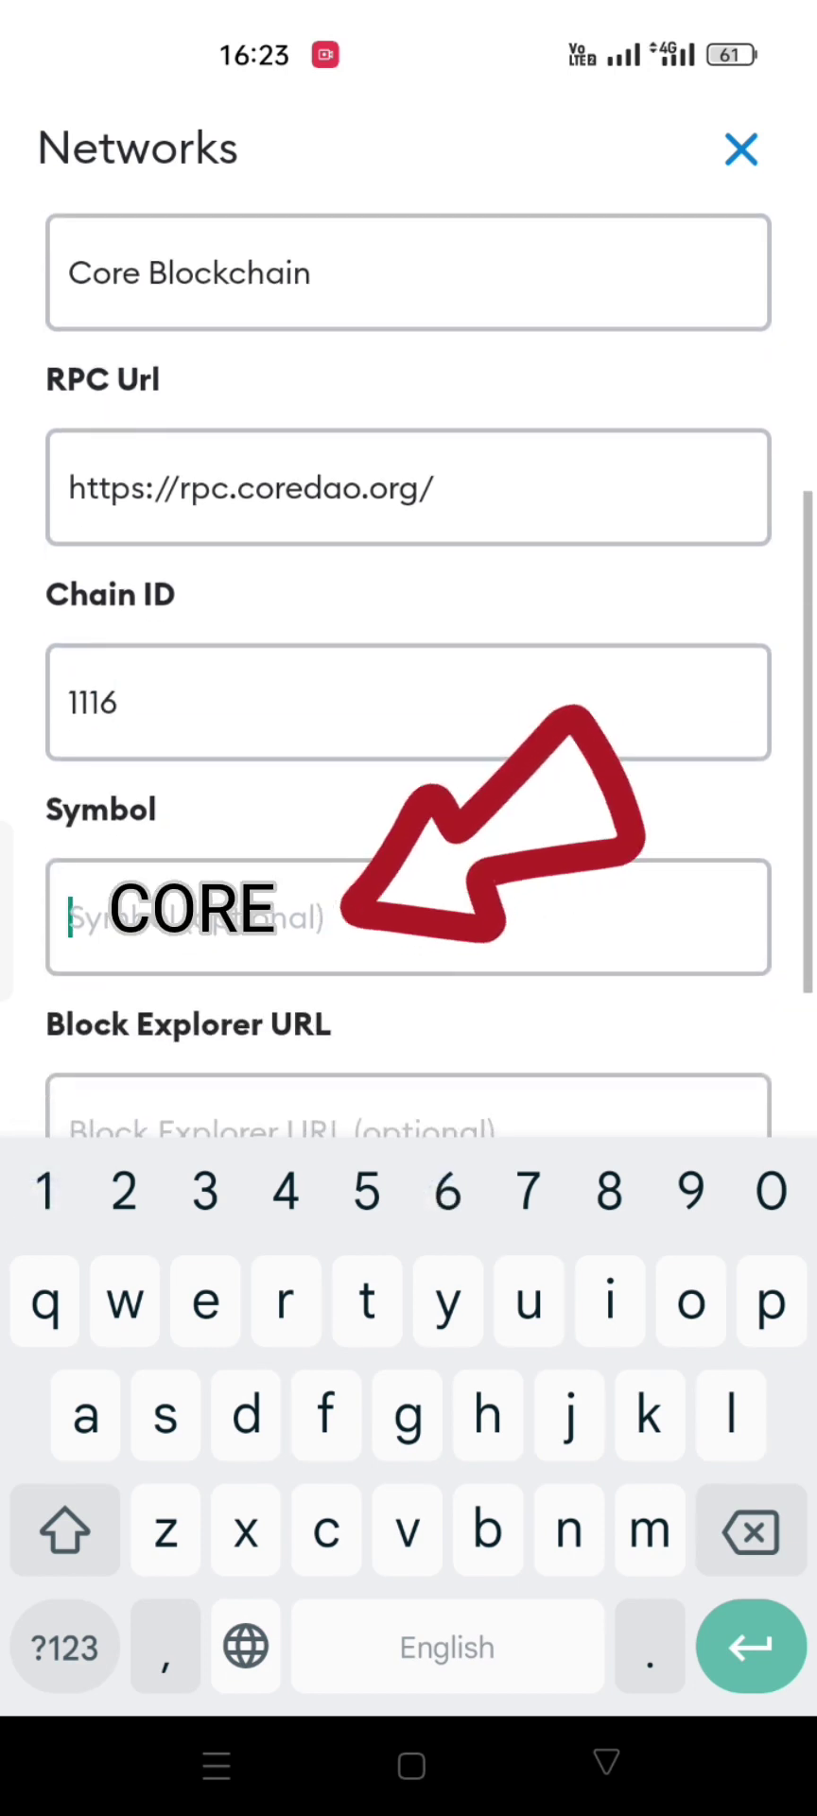
left_click(64, 1529)
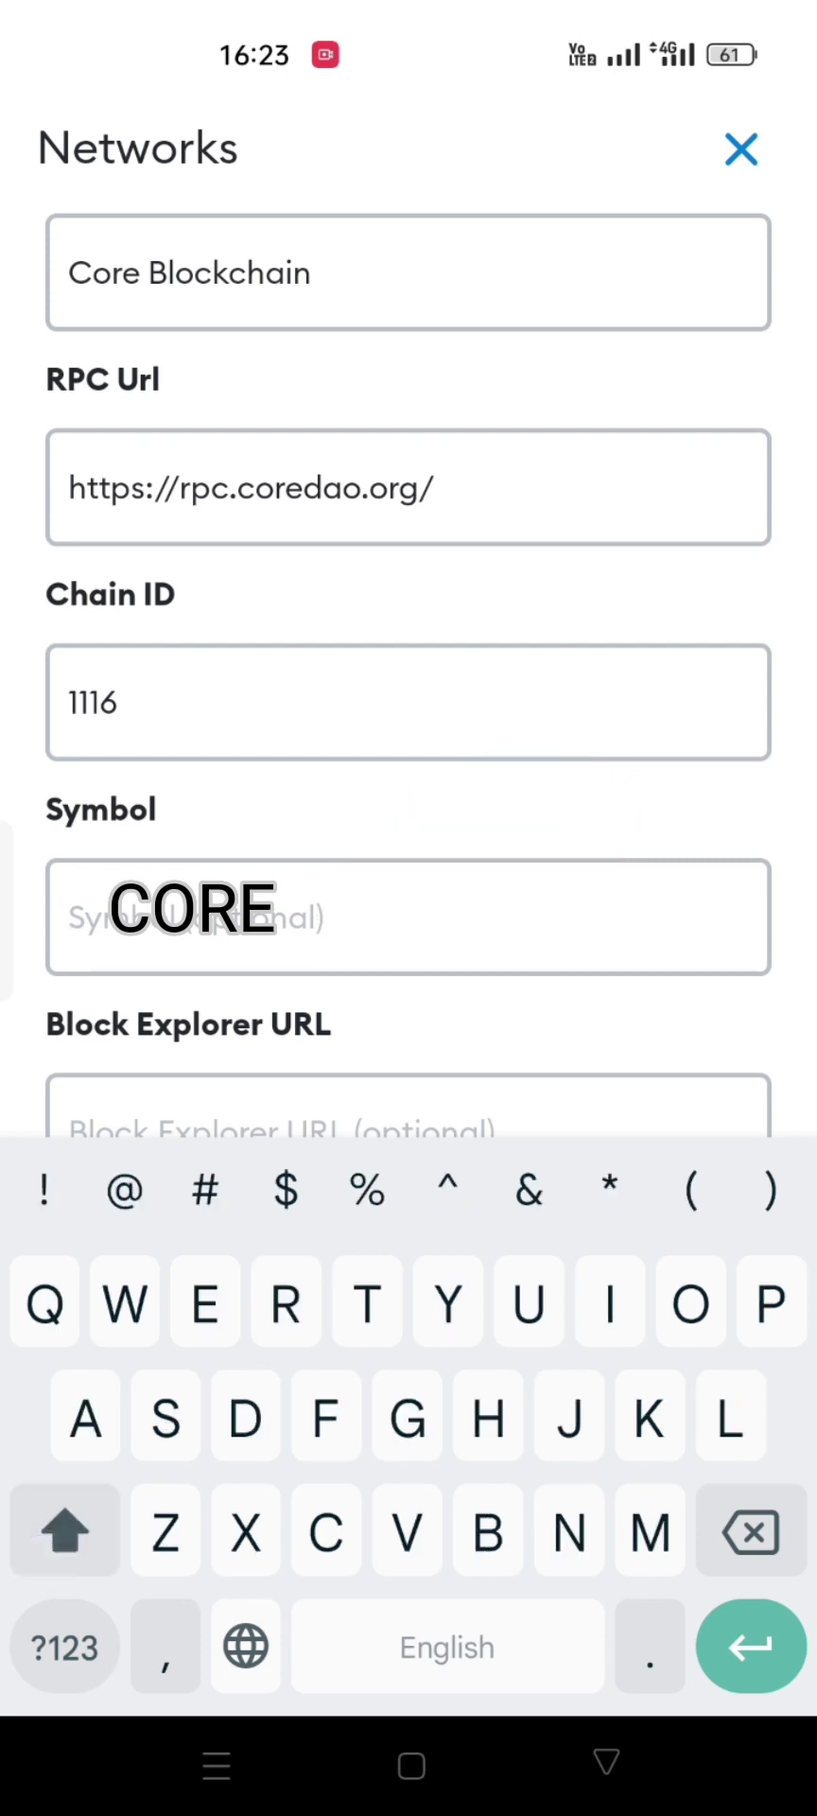
left_click(62, 1529)
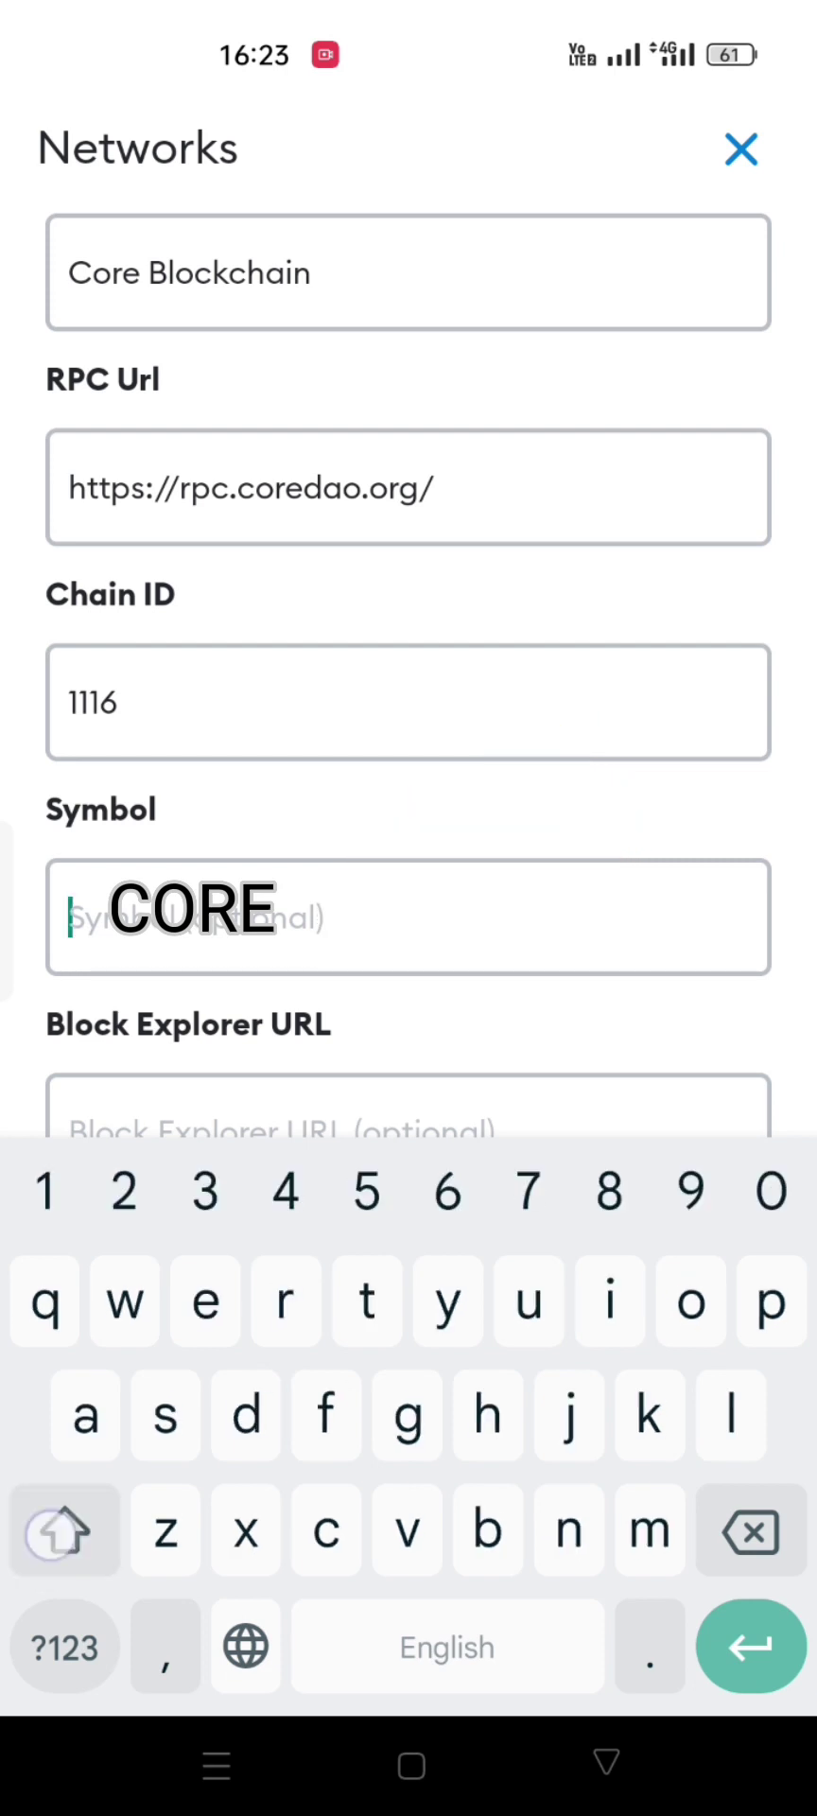
left_click(62, 1529)
type("CORE")
left_click_drag(627, 979, 672, 790)
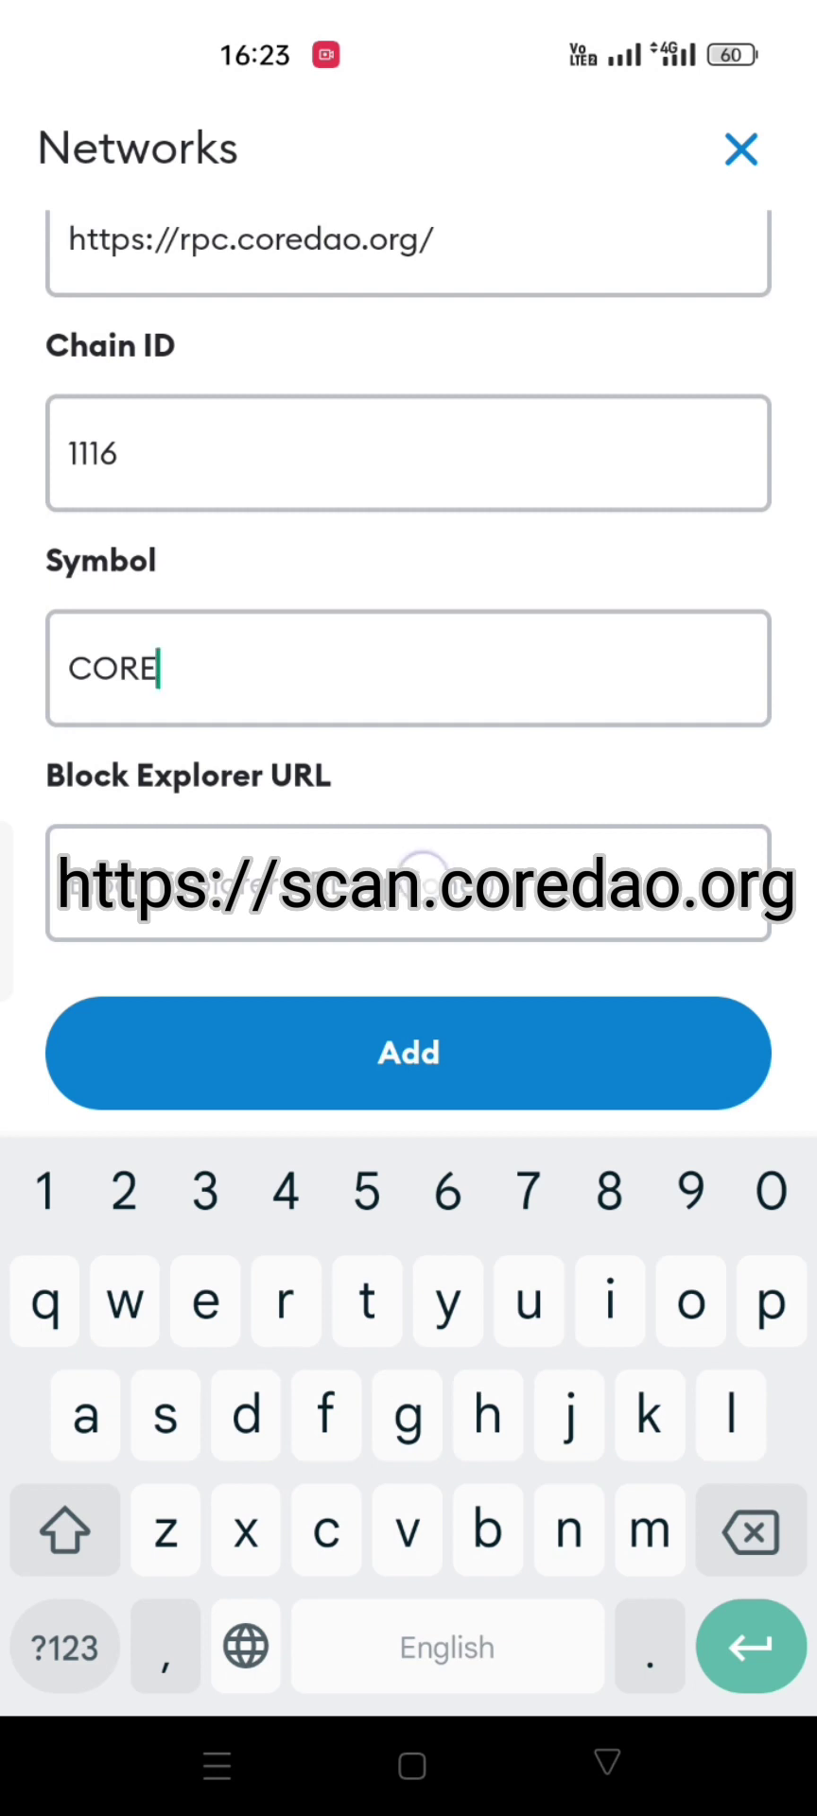
left_click(424, 881)
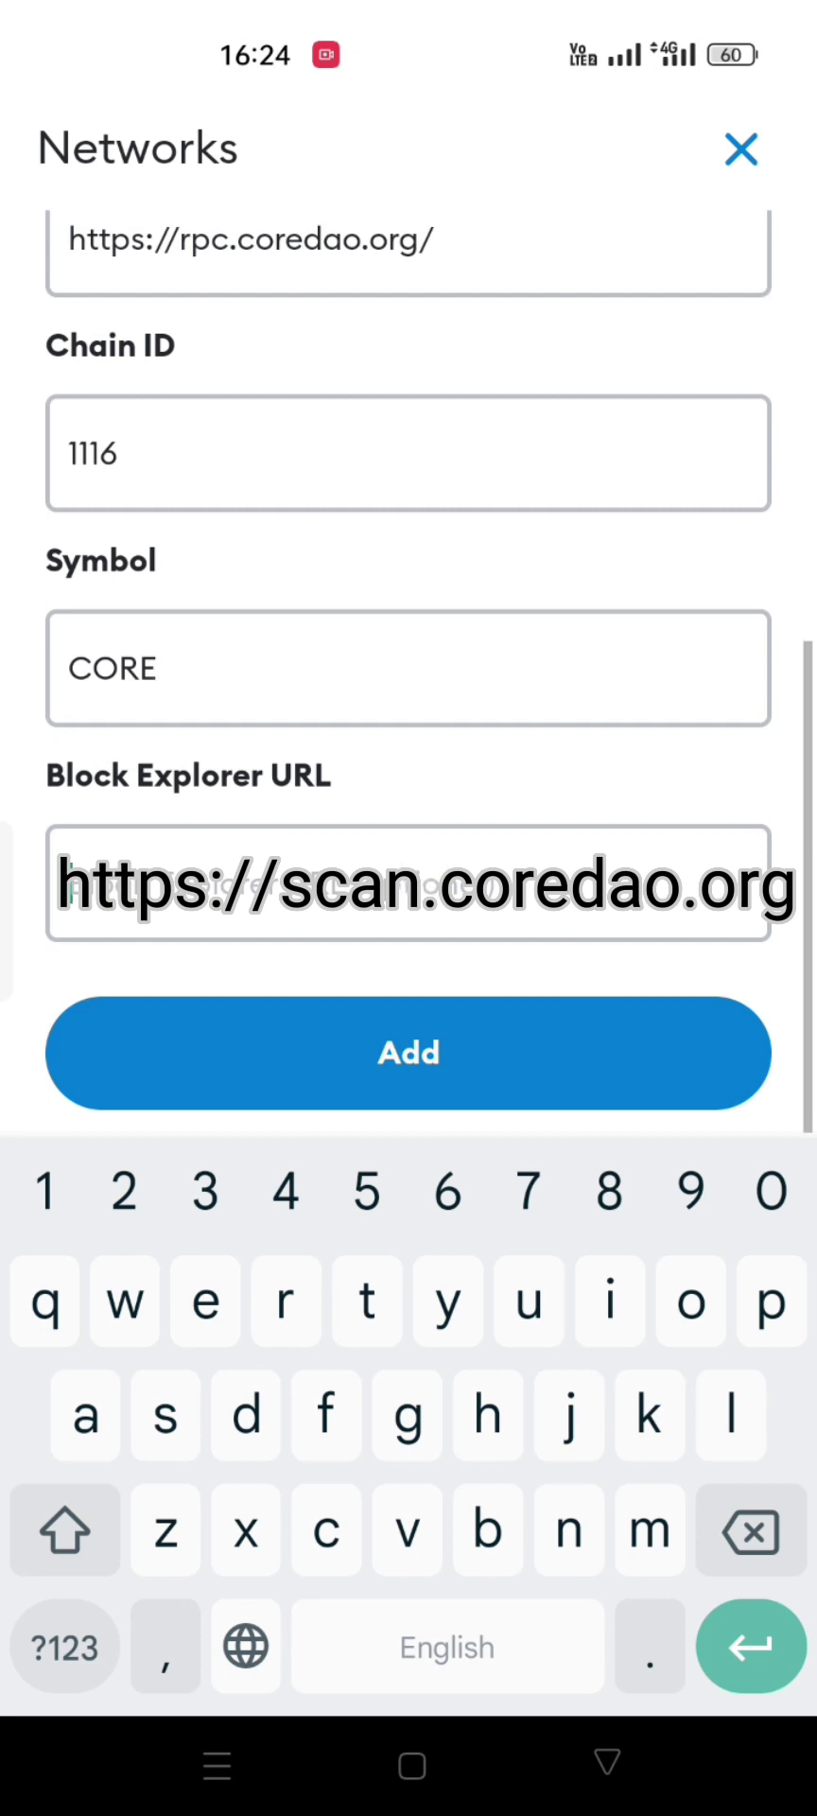
left_click(424, 887)
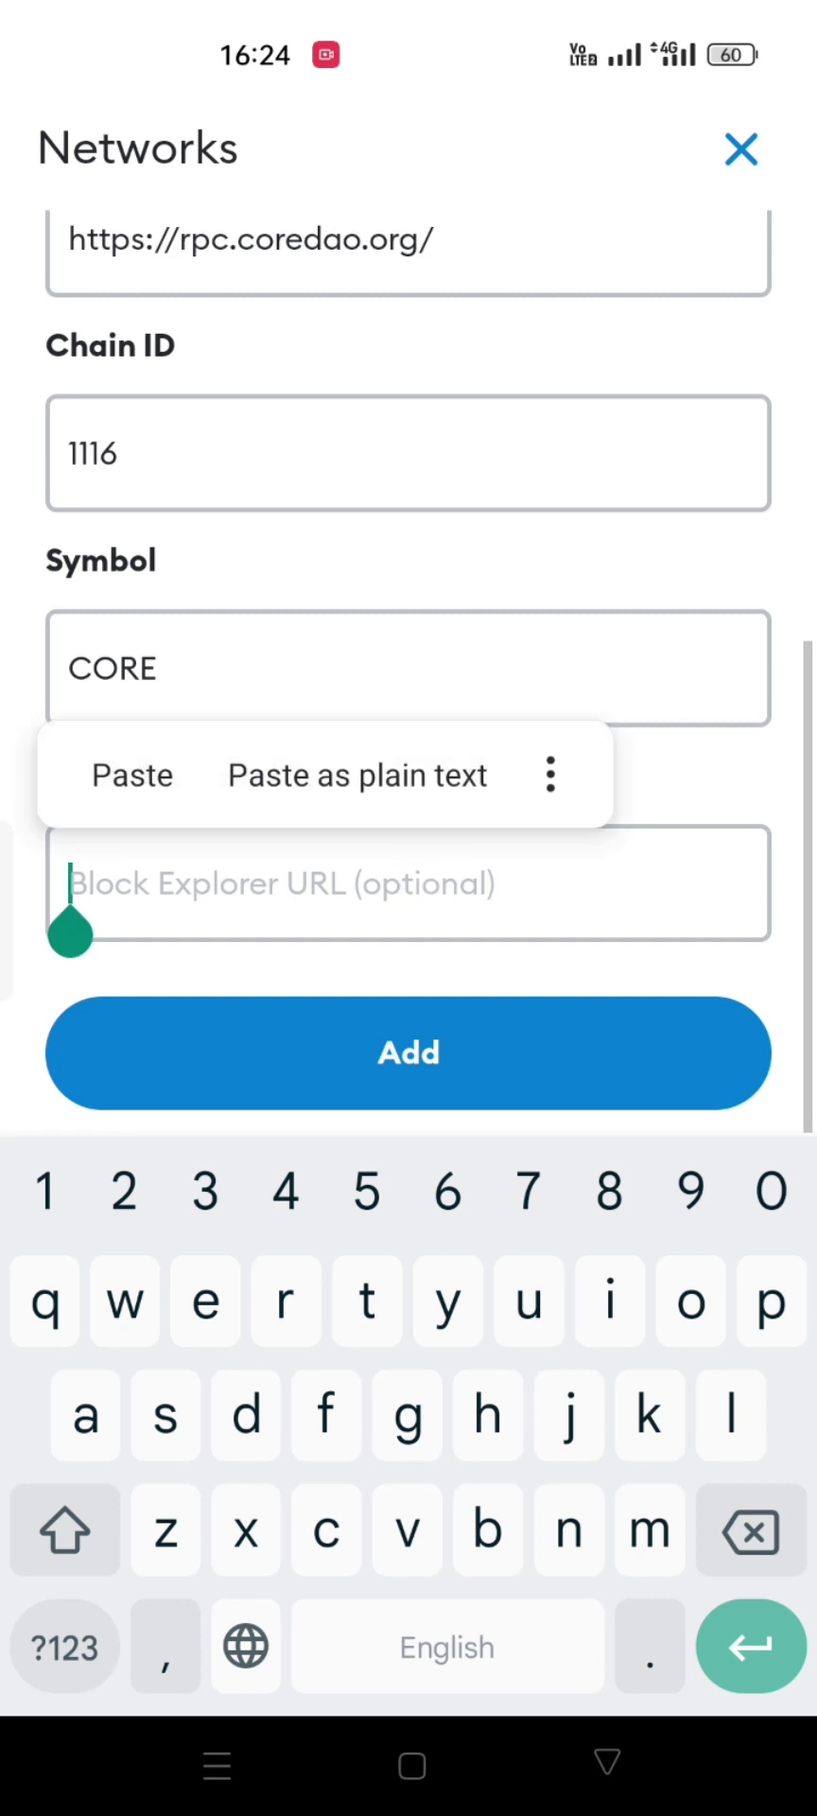
left_click(129, 766)
scroll(614, 1012, "up", 5)
scroll(615, 851, "down", 5)
left_click(453, 1052)
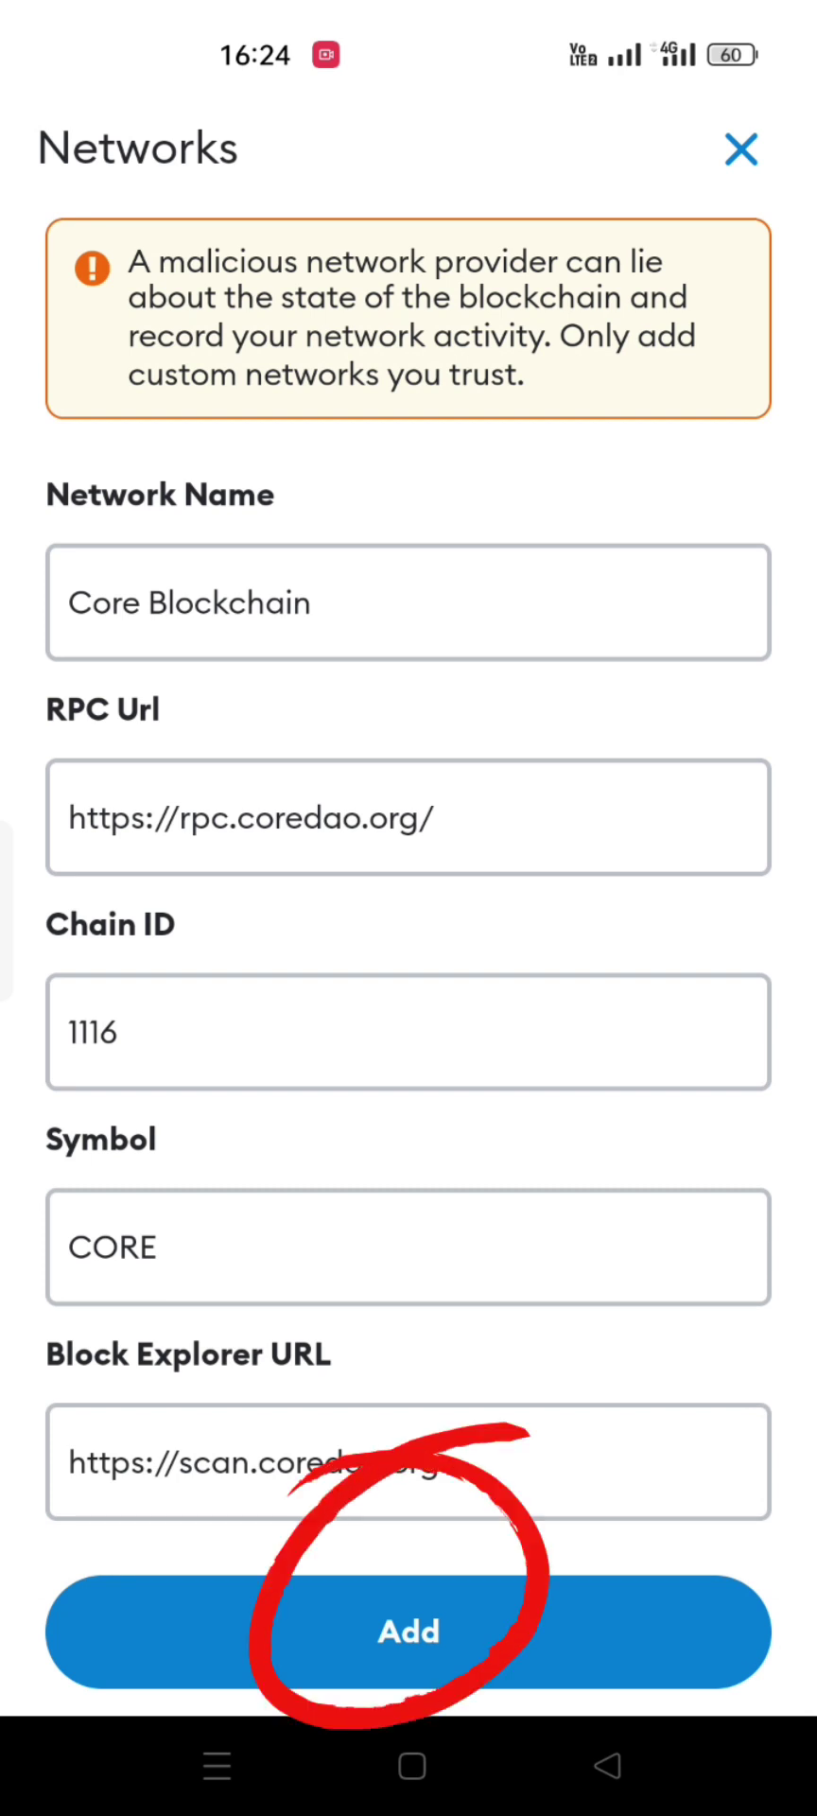
- Save the Core Blockchain network and copy Account 1's wallet address
left_click(492, 1628)
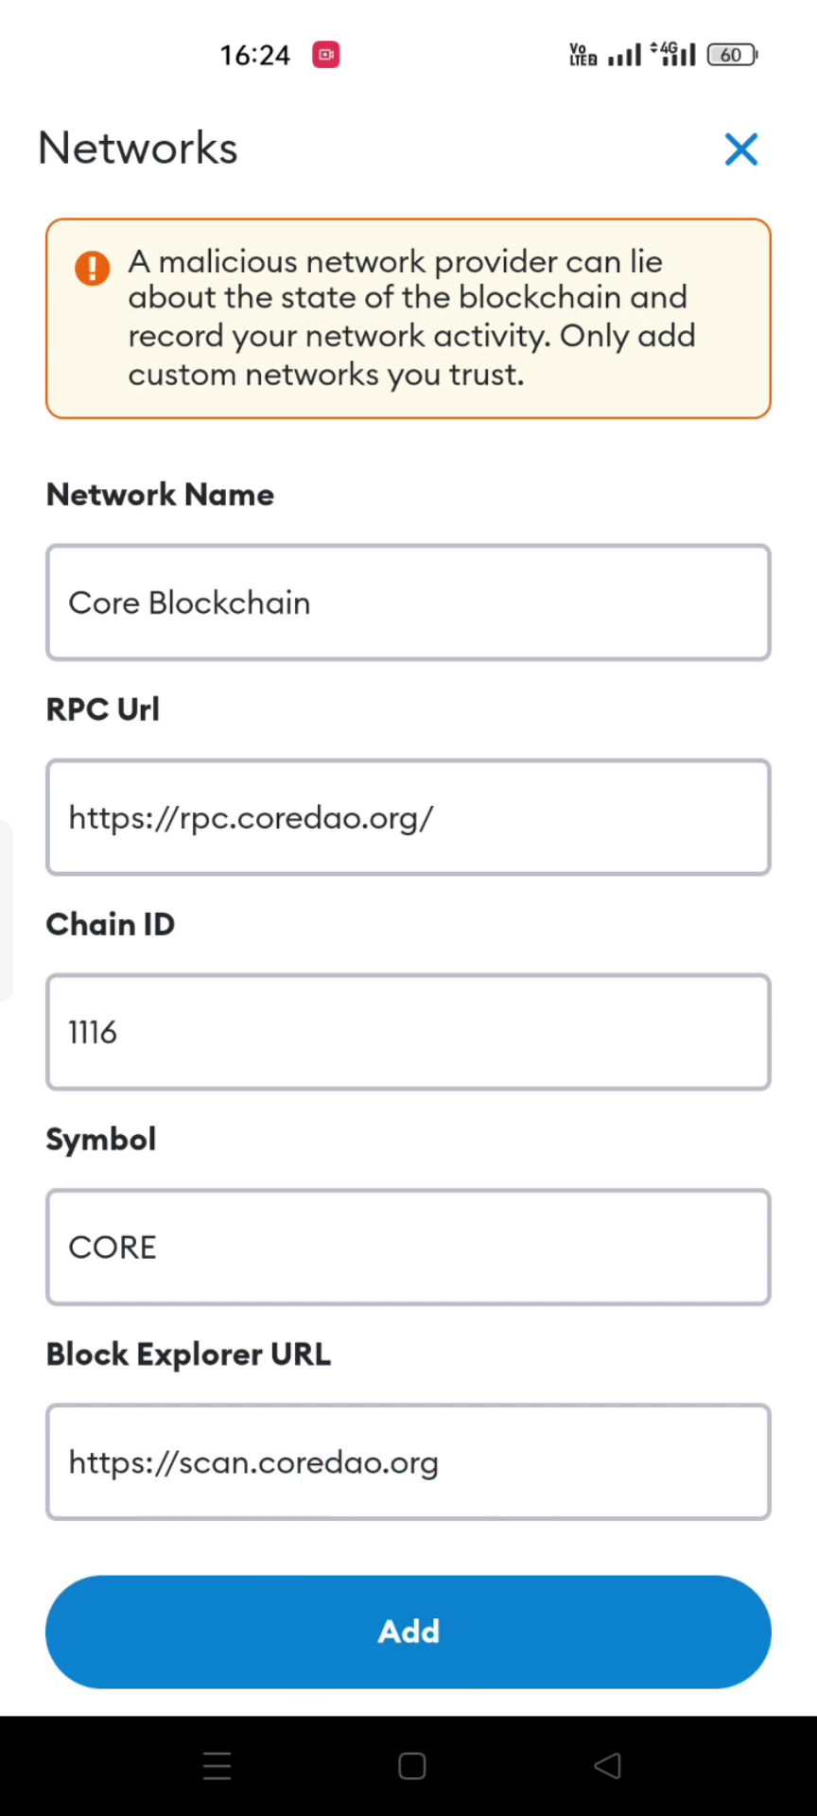
left_click(409, 1623)
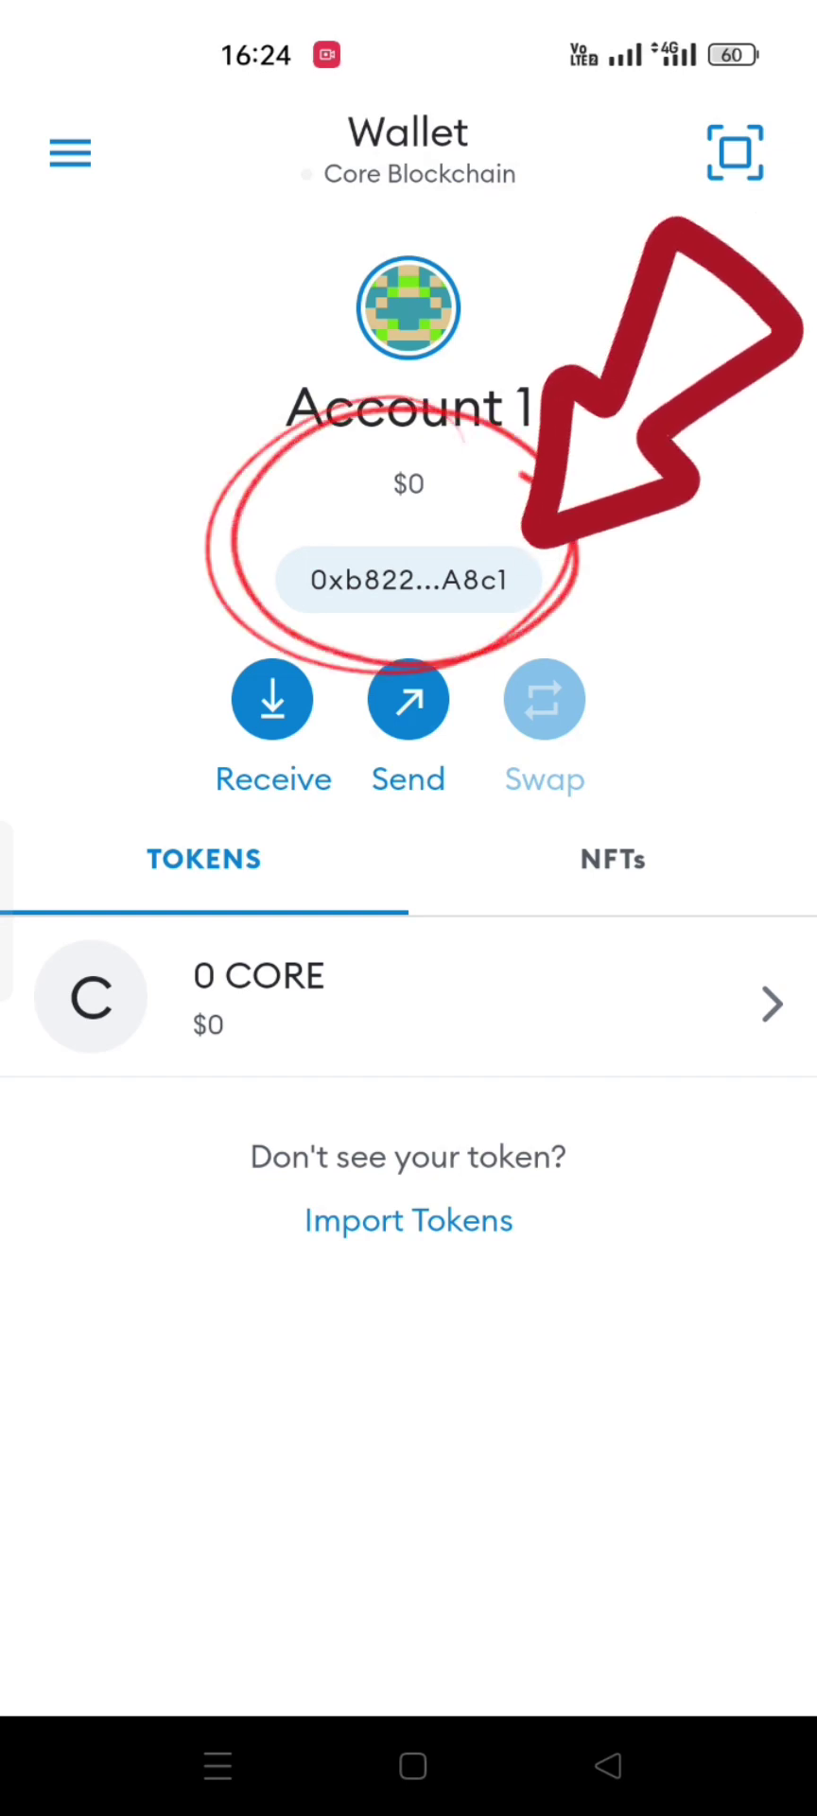
left_click(464, 563)
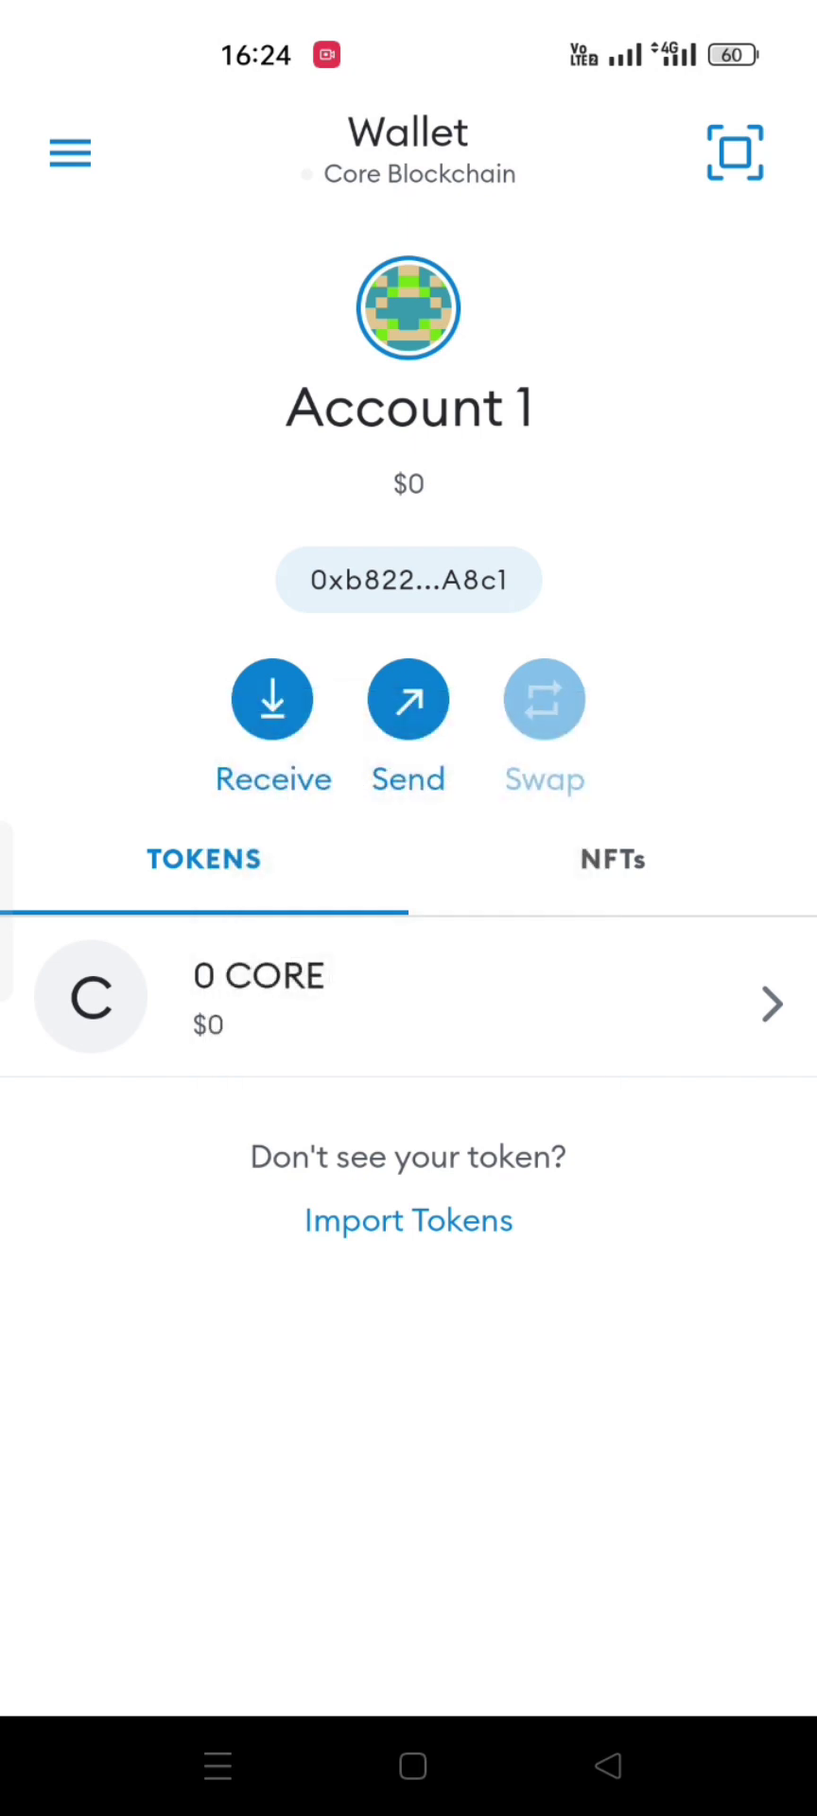
- Switch to the Satoshi app and open CORE from MyAssets
left_click(412, 1766)
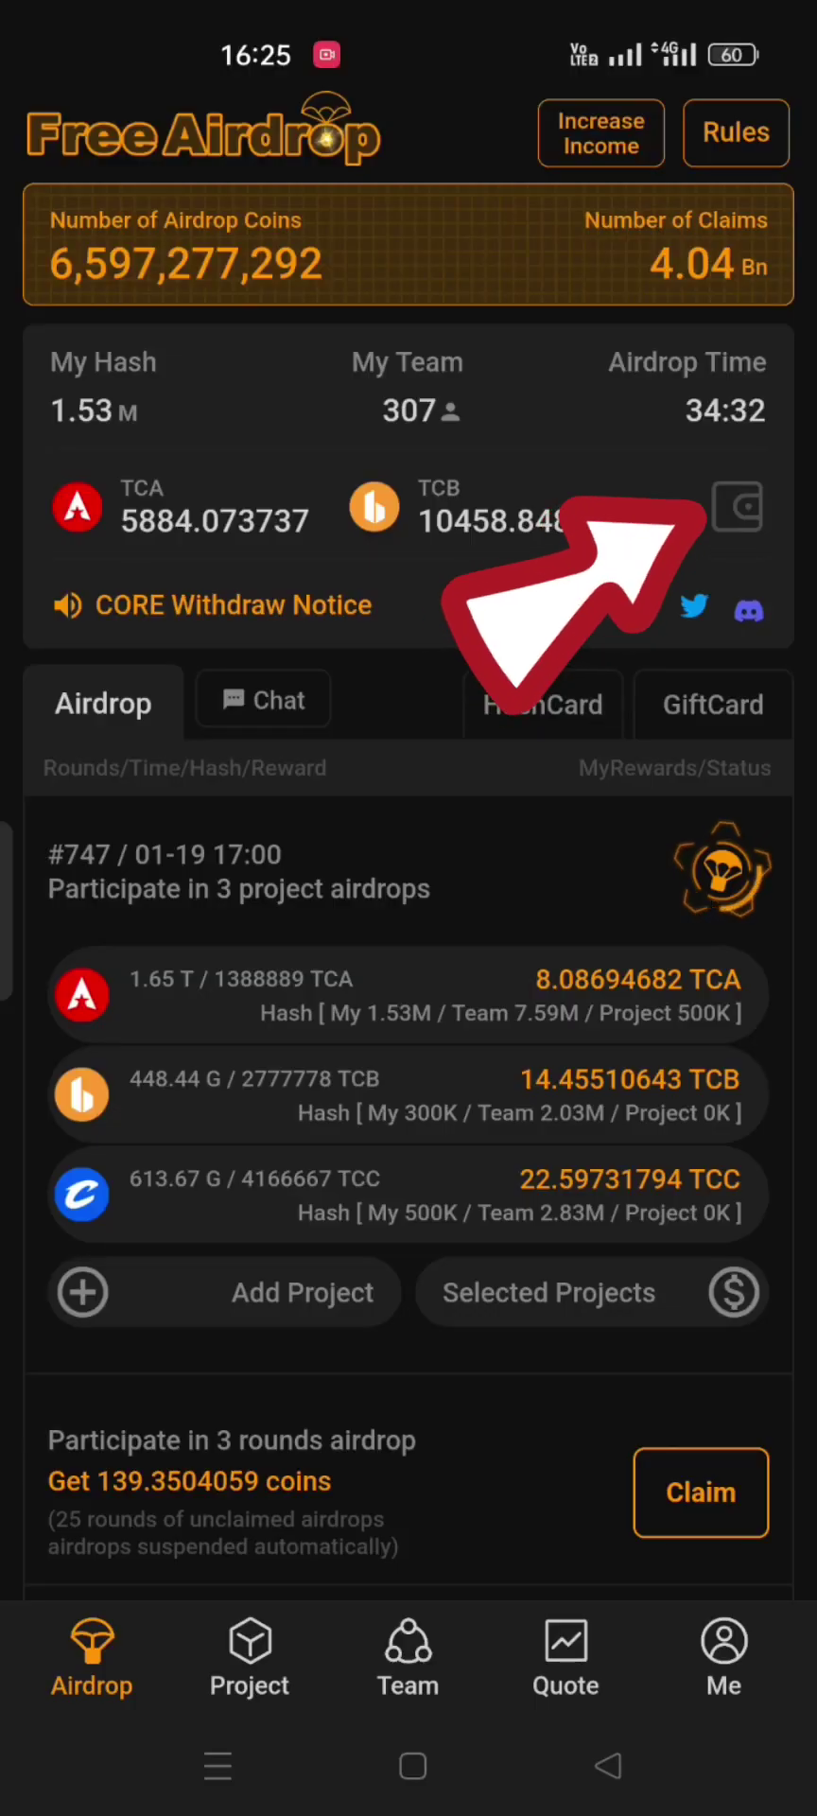
left_click(738, 507)
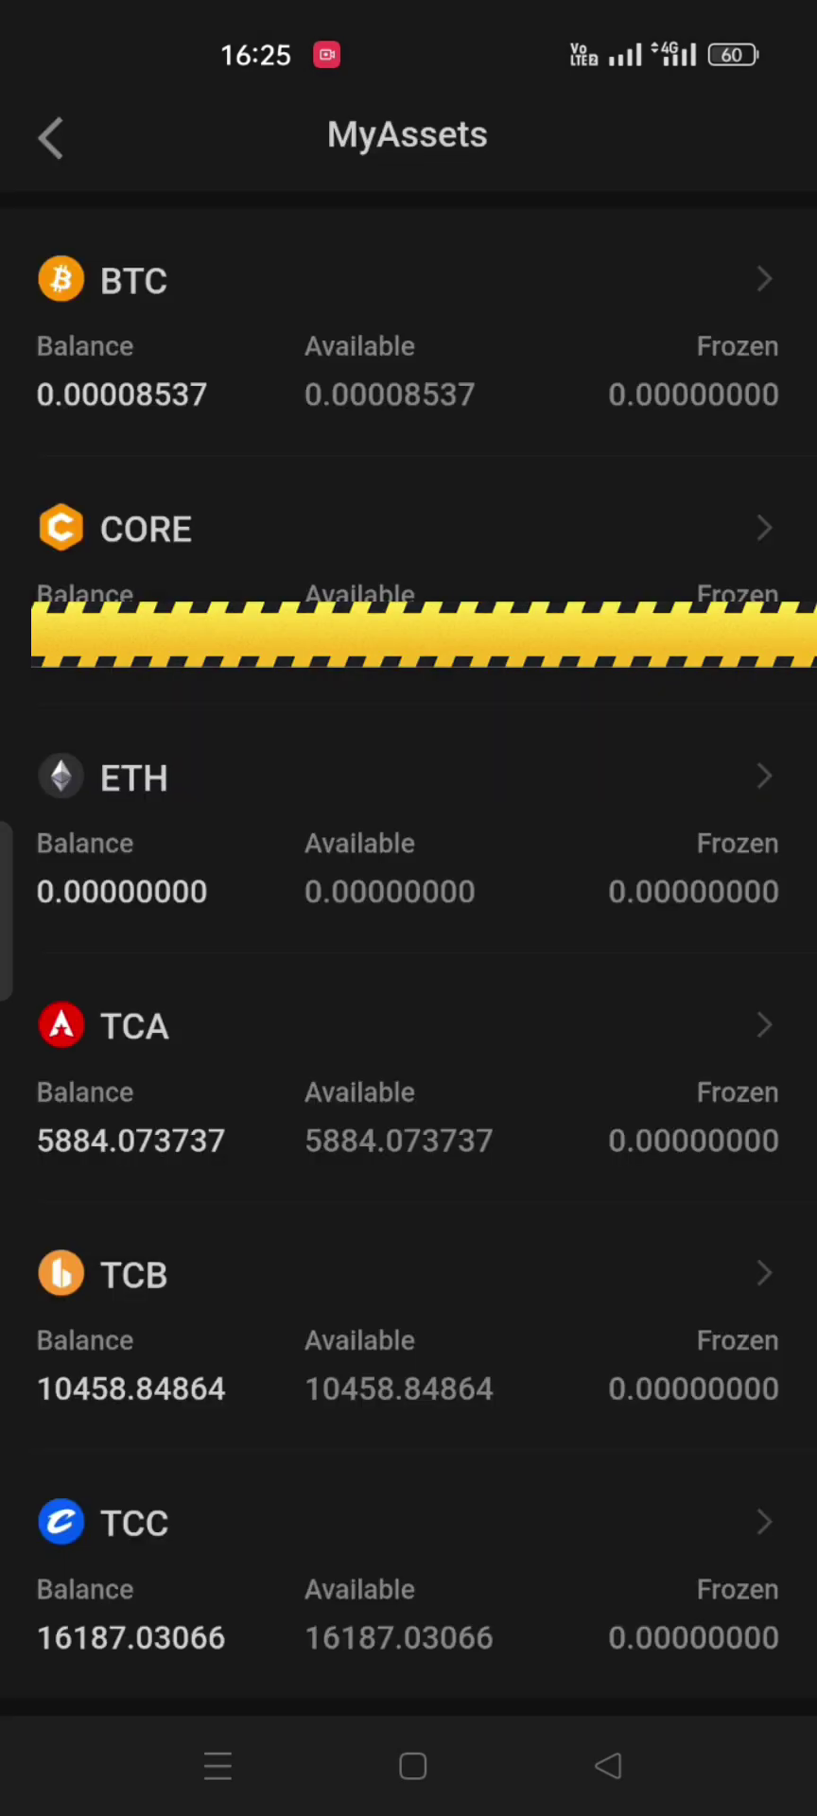
left_click(444, 589)
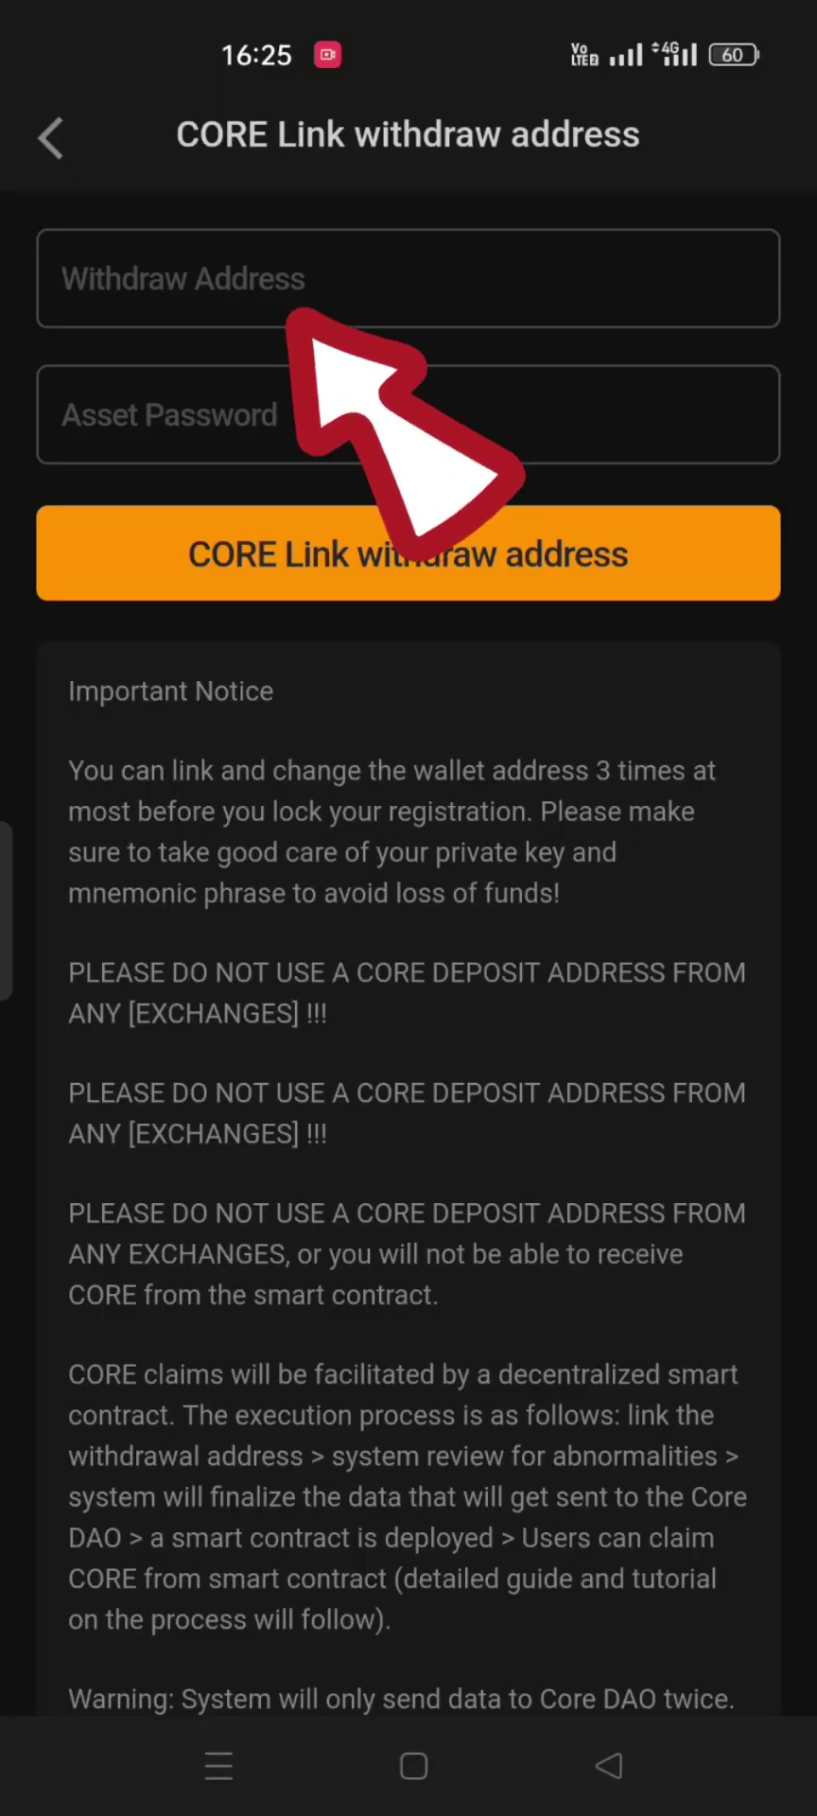
- Paste the copied MetaMask address as CORE's withdraw address and select Asset Password
left_click(422, 269)
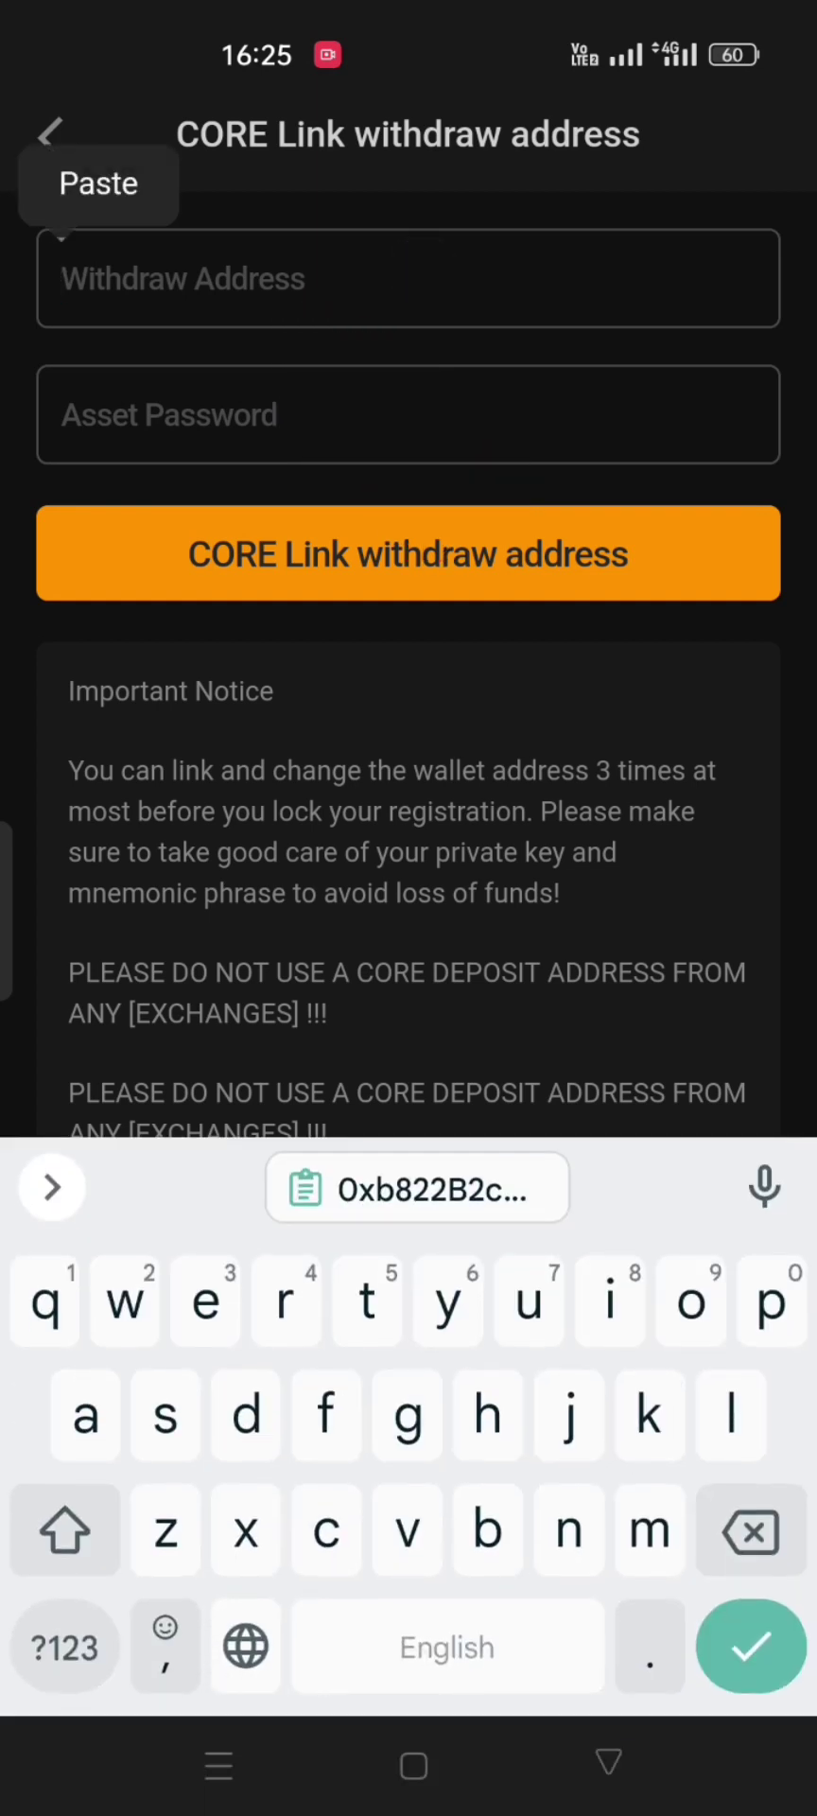
left_click(99, 183)
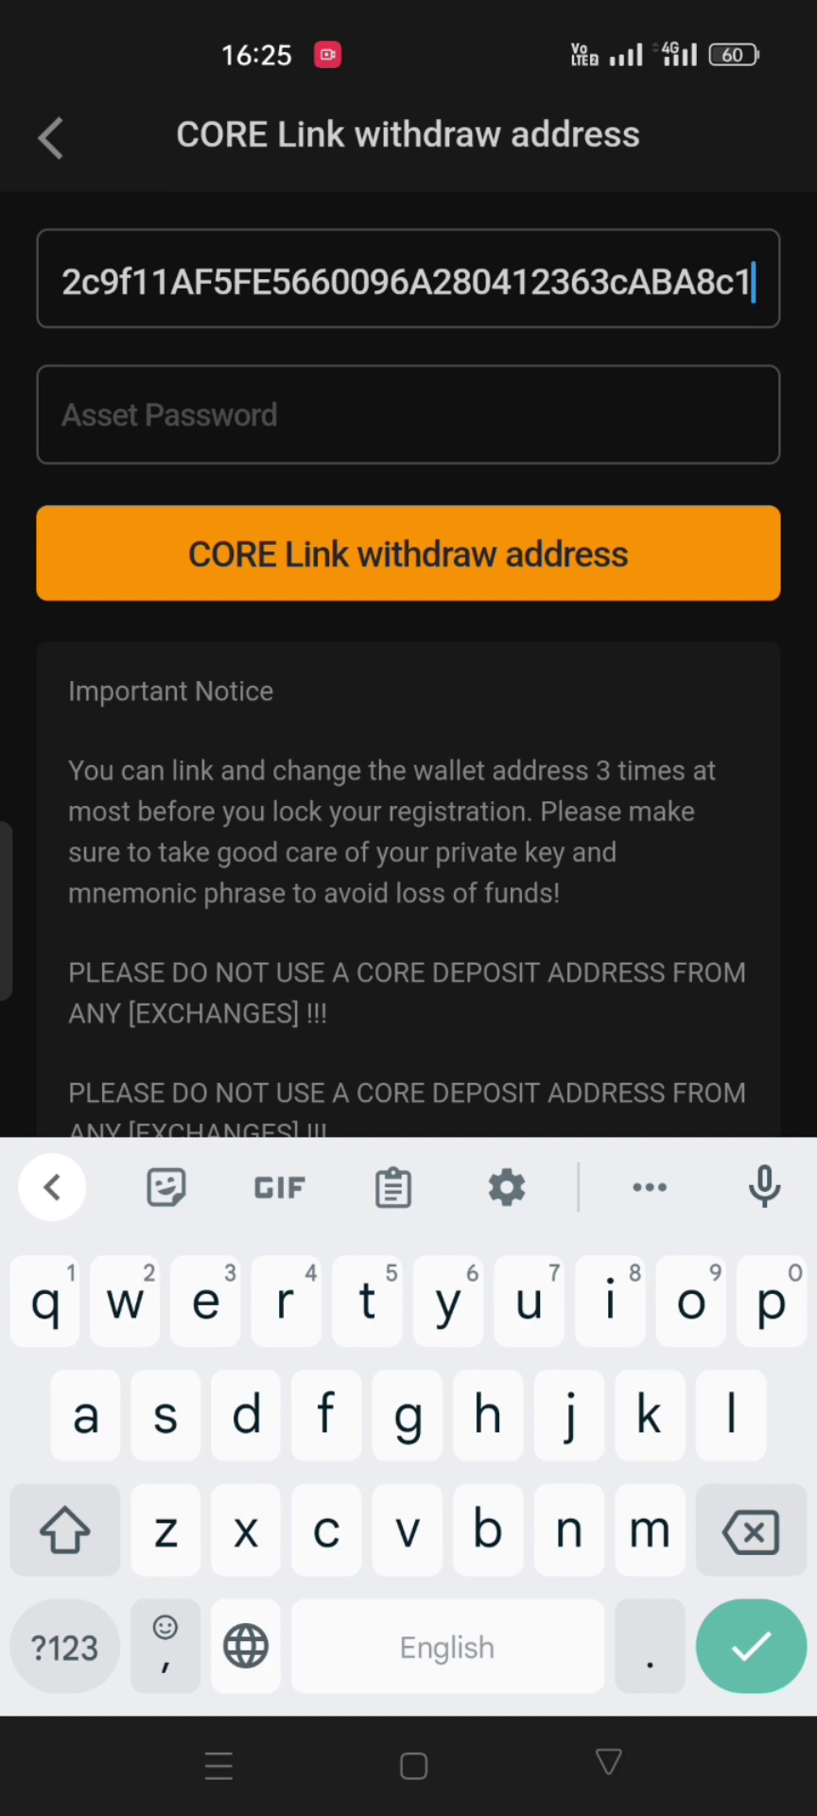
left_click(424, 390)
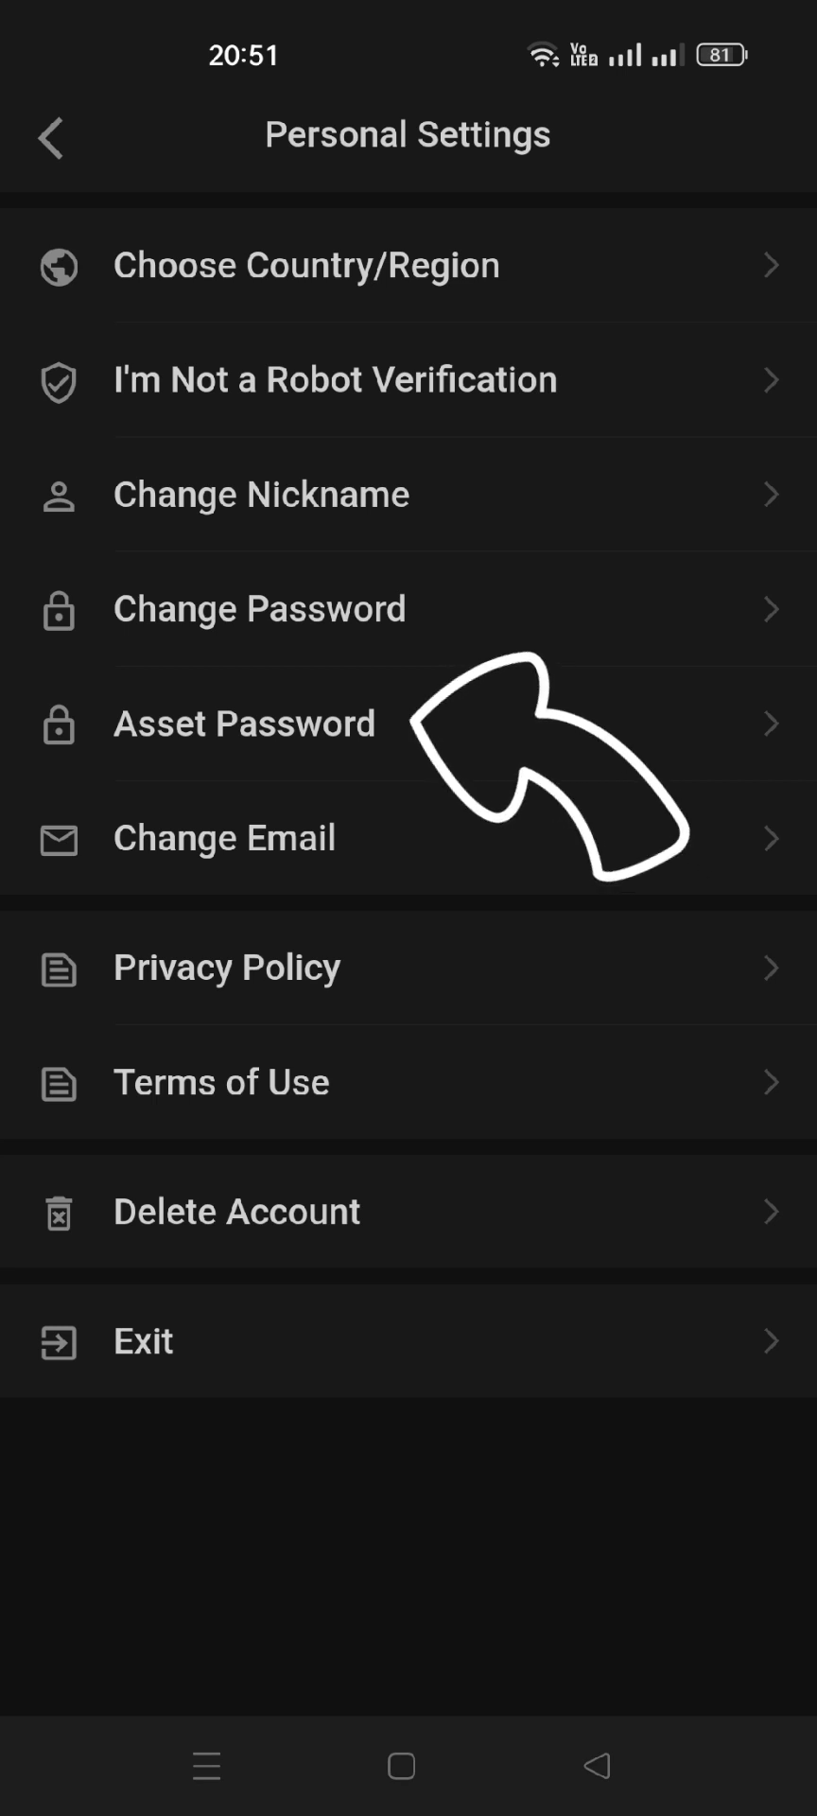
- Open the Asset Password option in Personal Settings
left_click(244, 723)
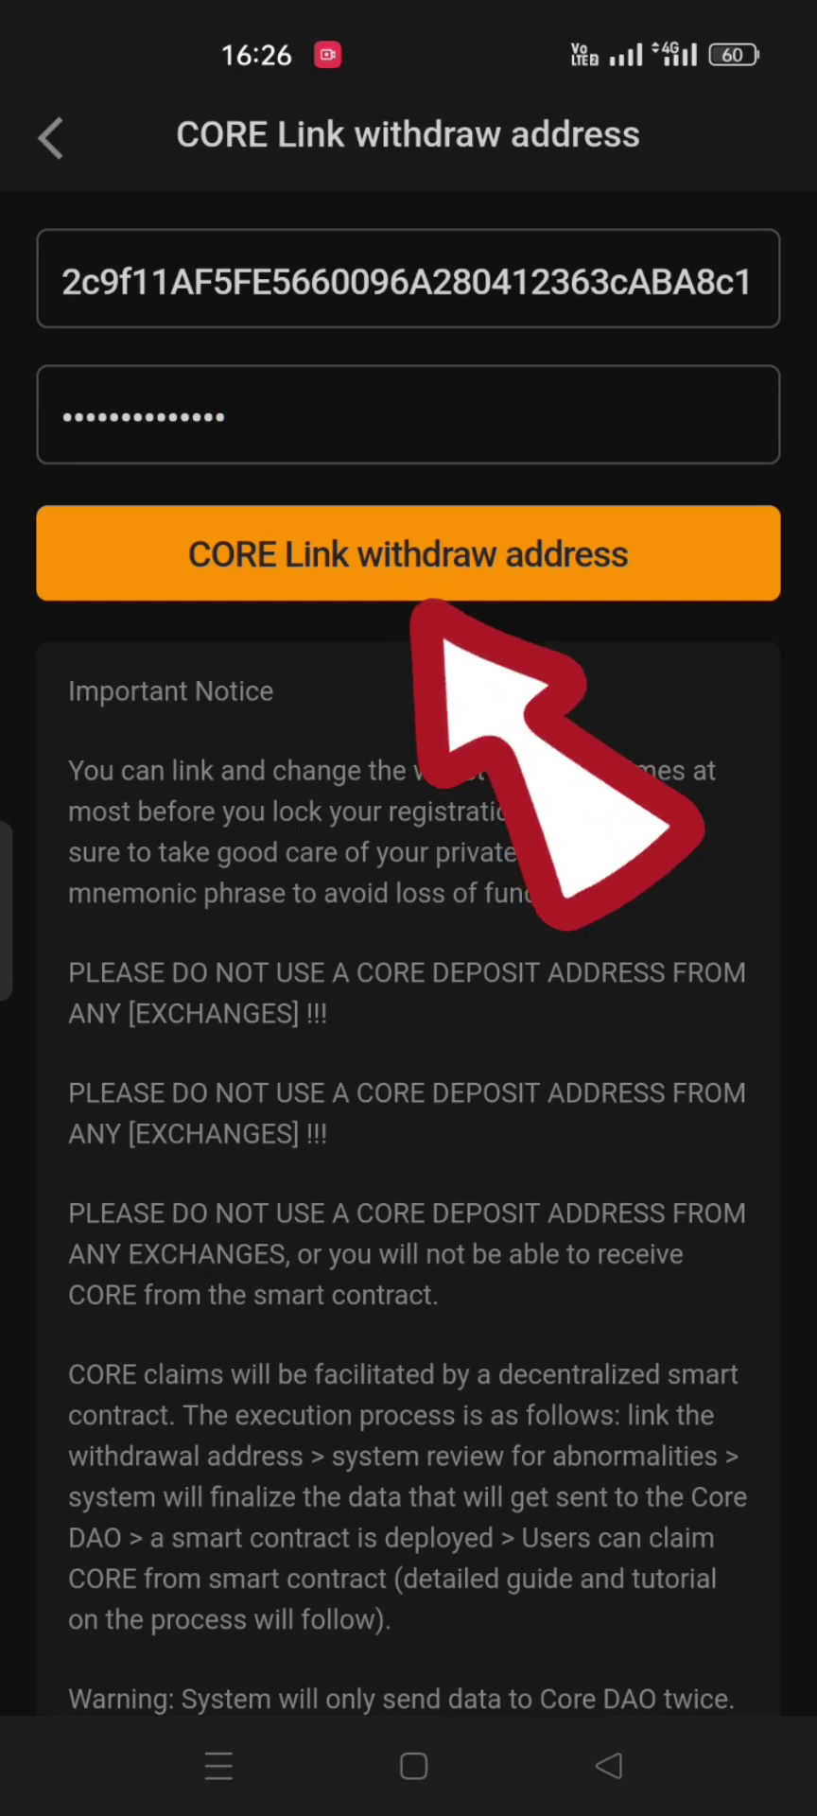
- Submit the CORE withdraw address link and enter the emailed verification code
left_click(482, 554)
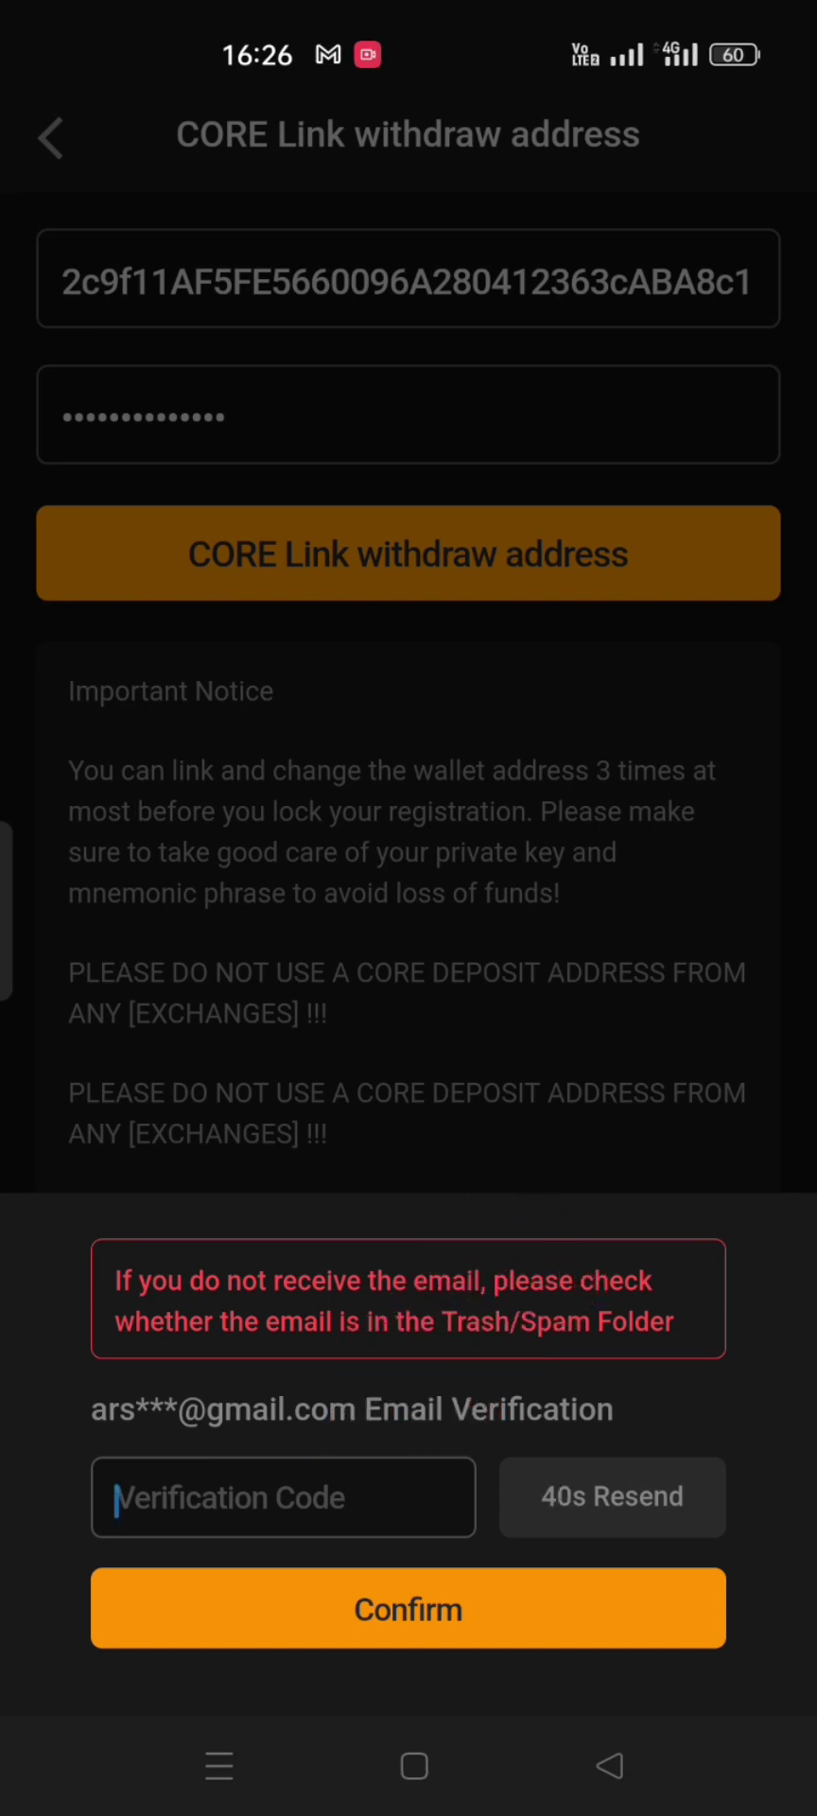
left_click(348, 1504)
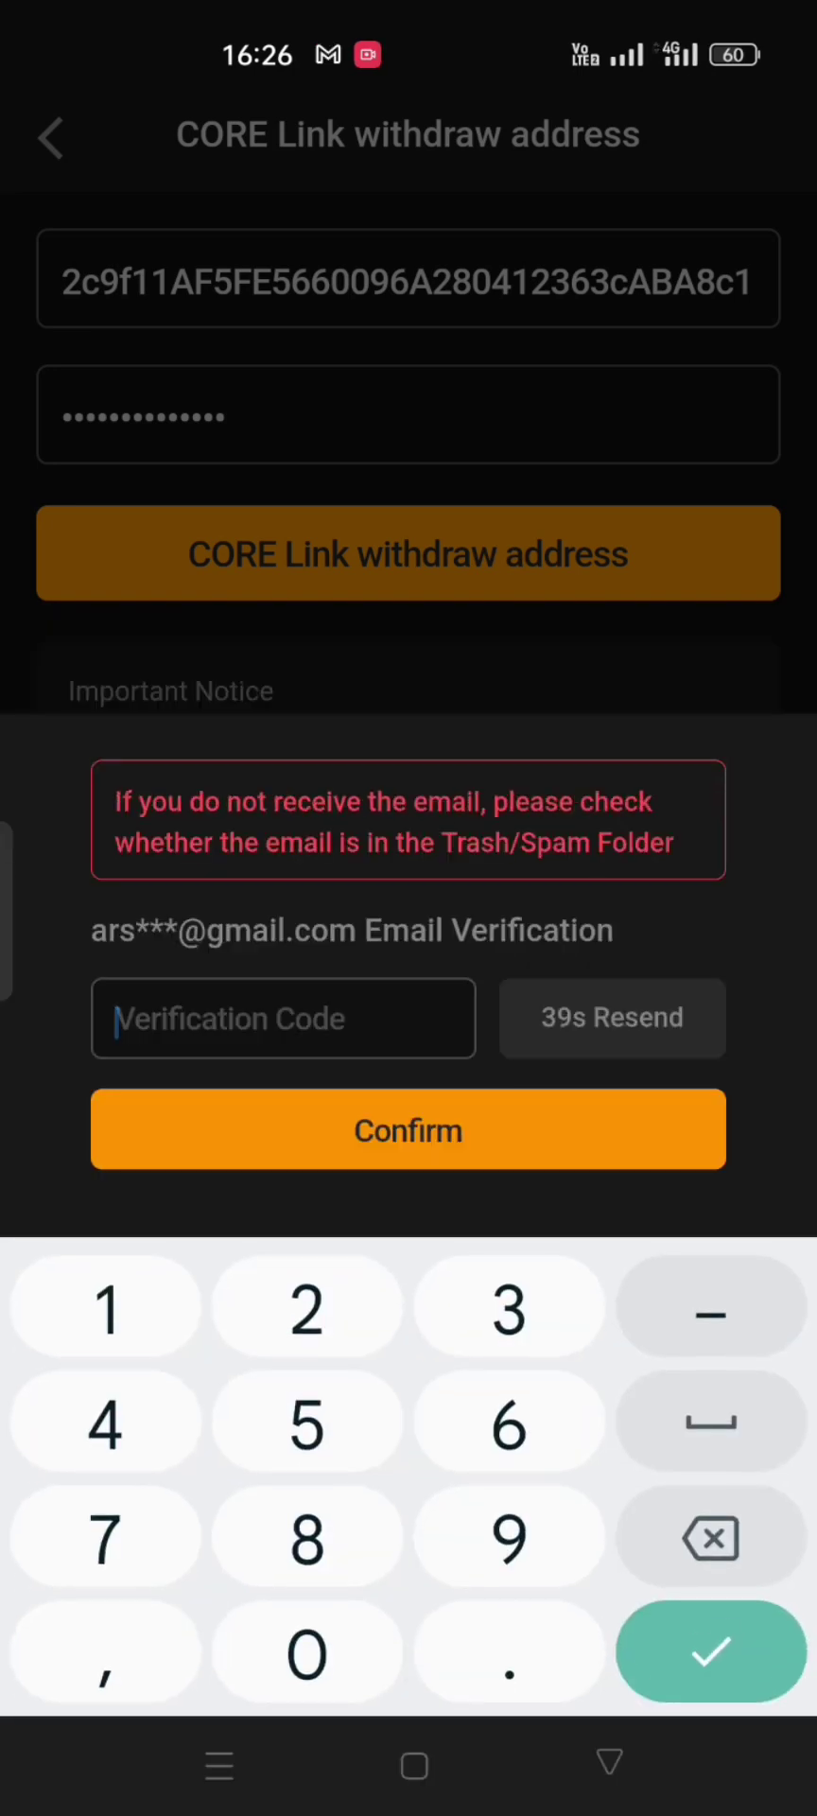
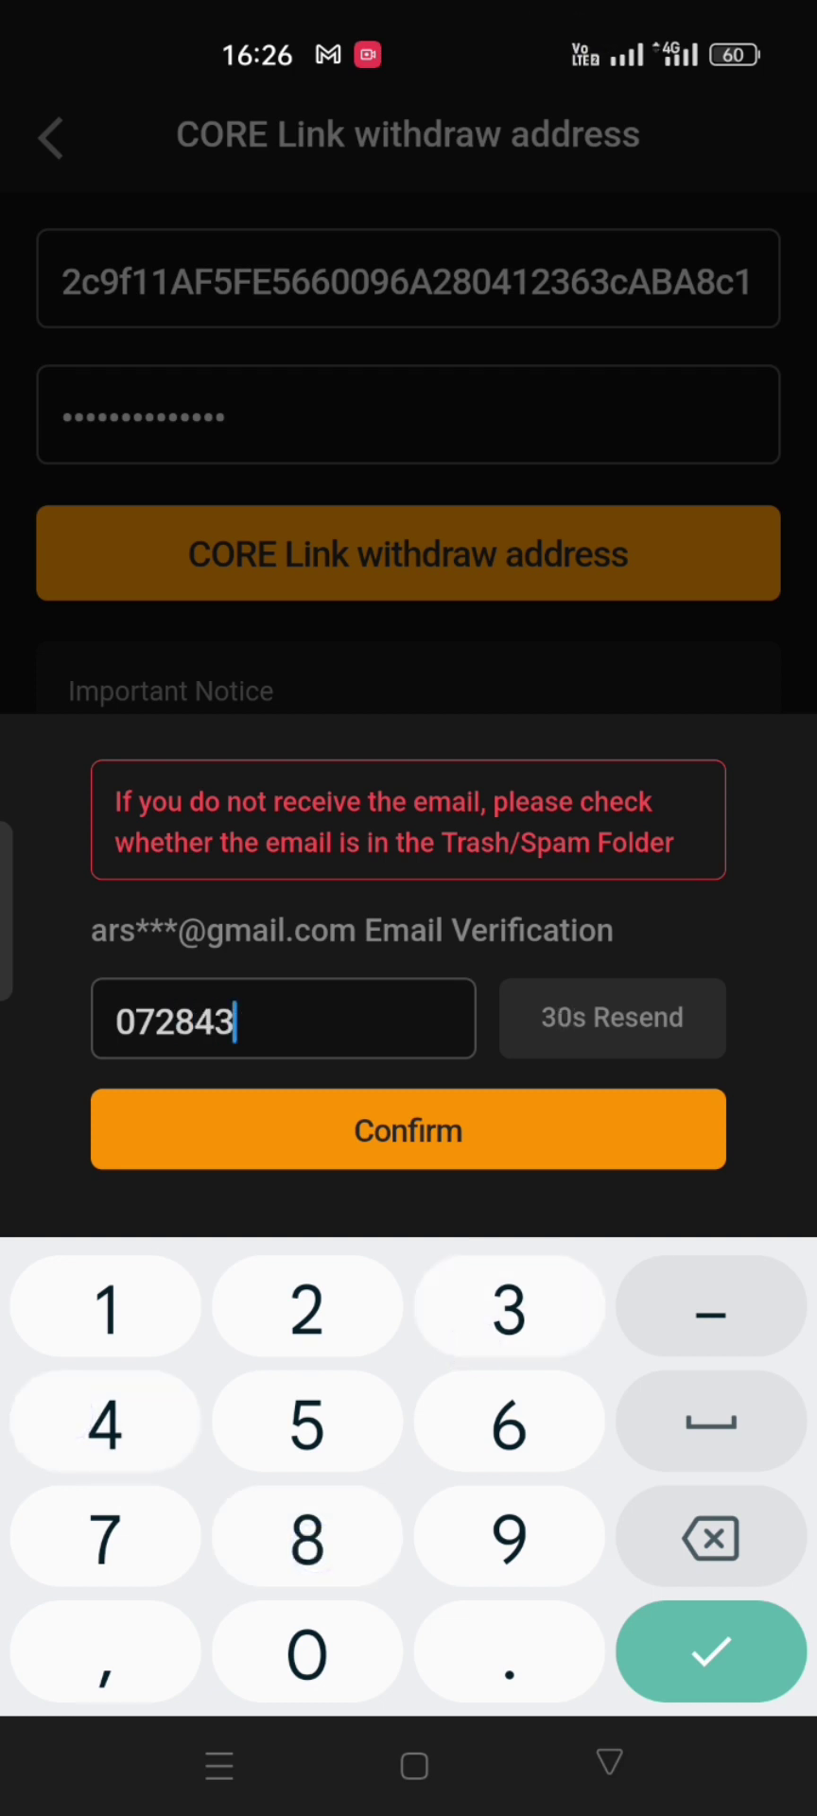
key("Return")
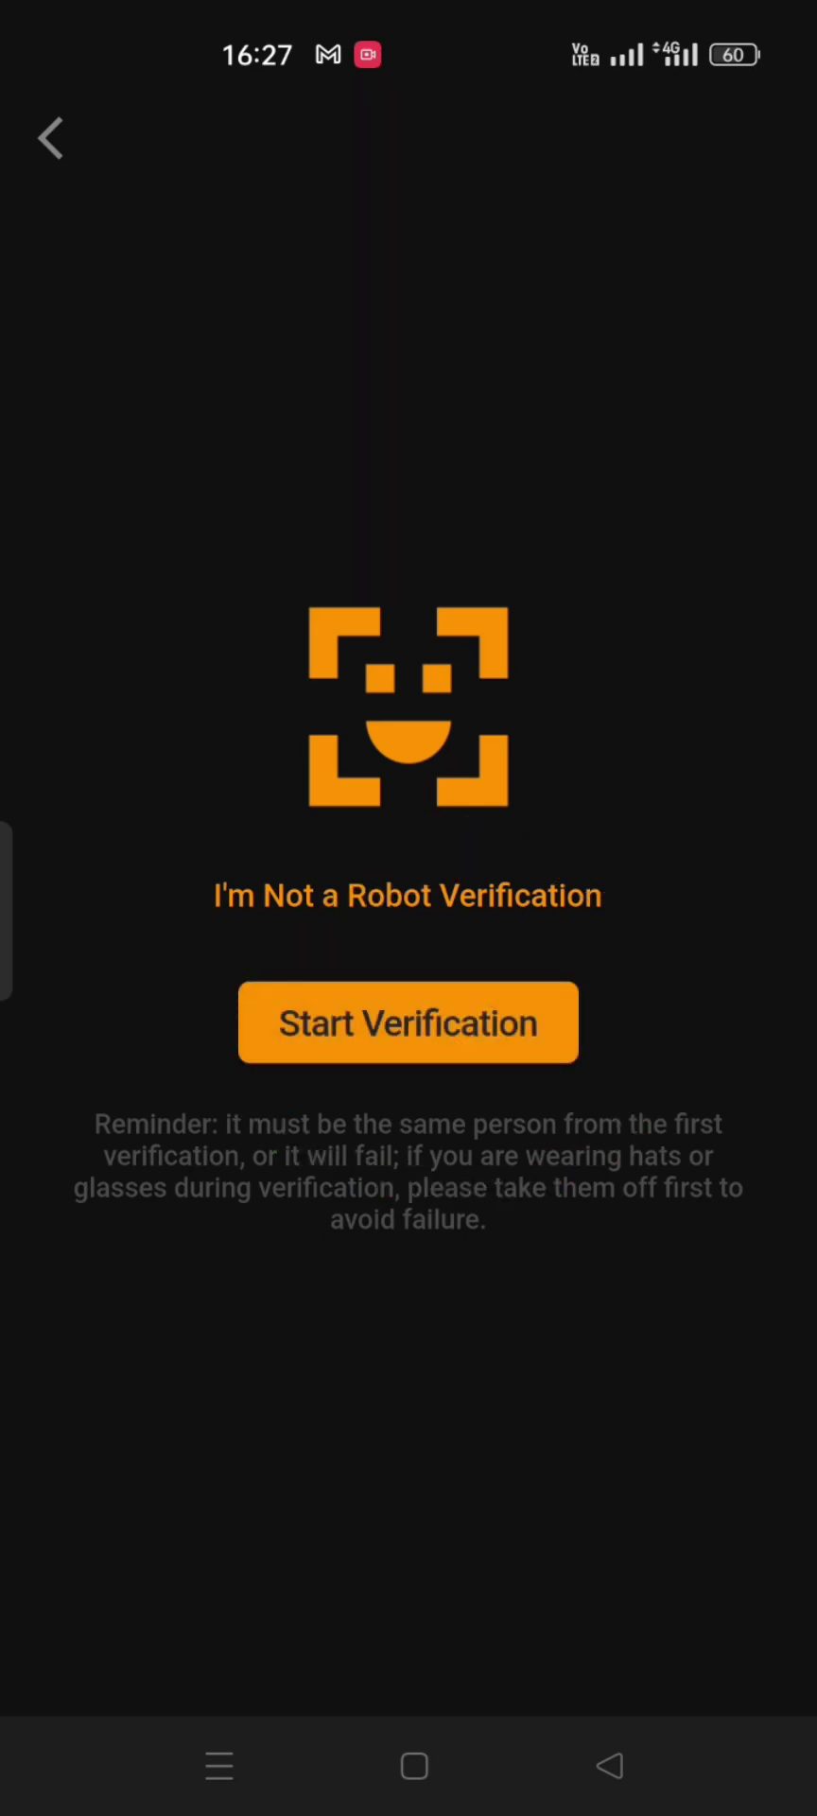
- Grant camera, phone and media permissions, attempt the face scan, and dismiss the failure message
left_click(408, 1022)
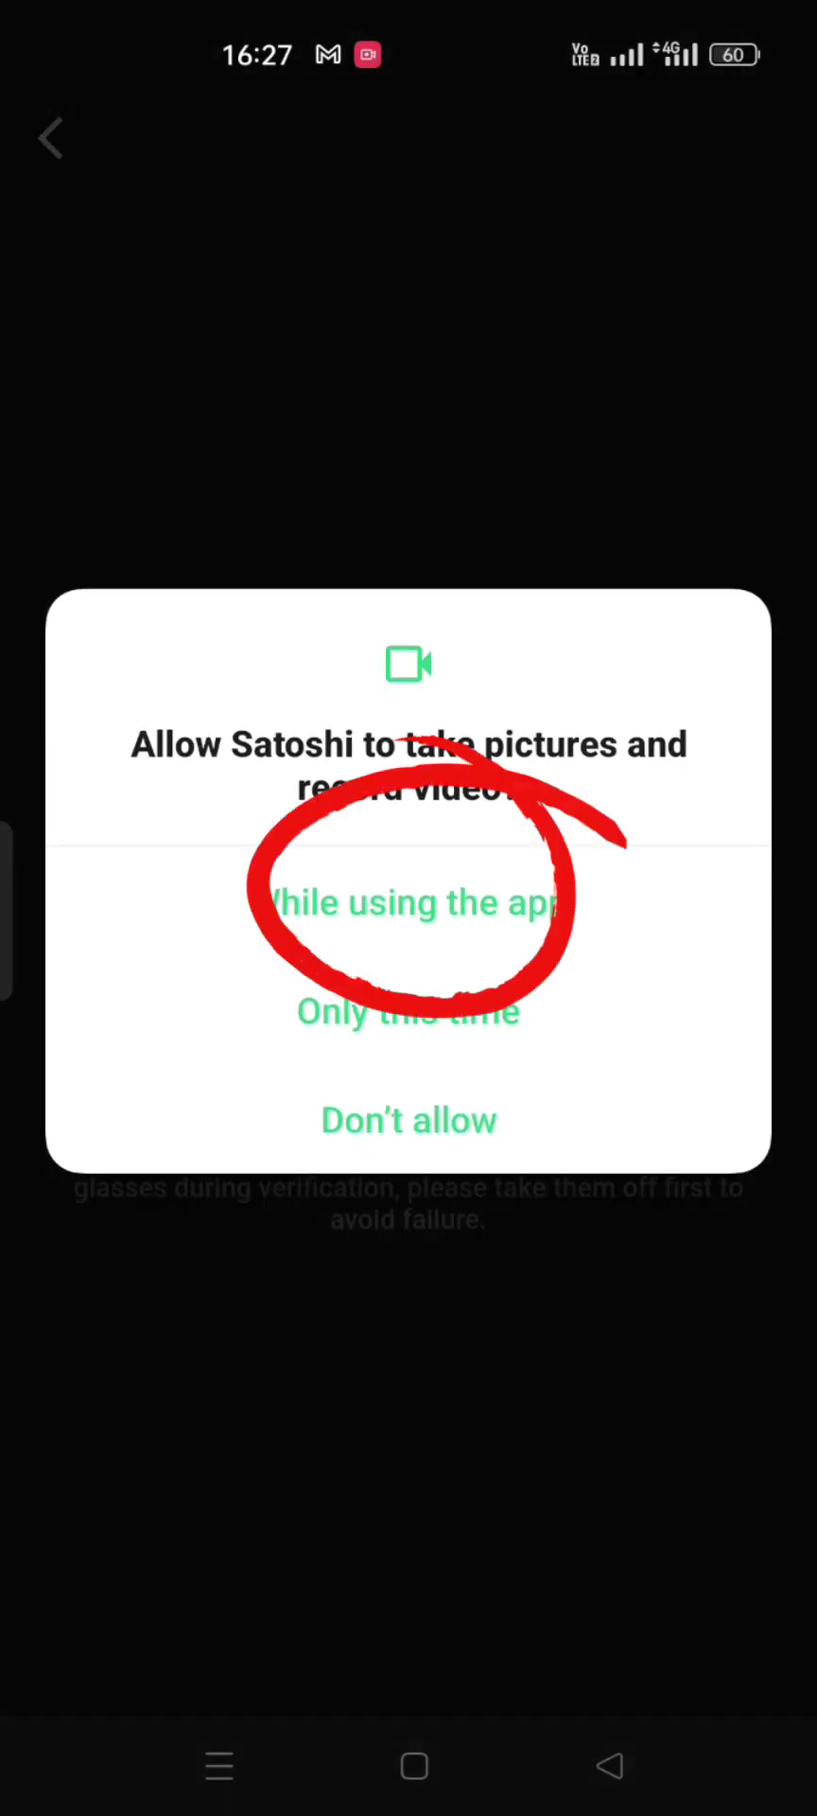
left_click(409, 902)
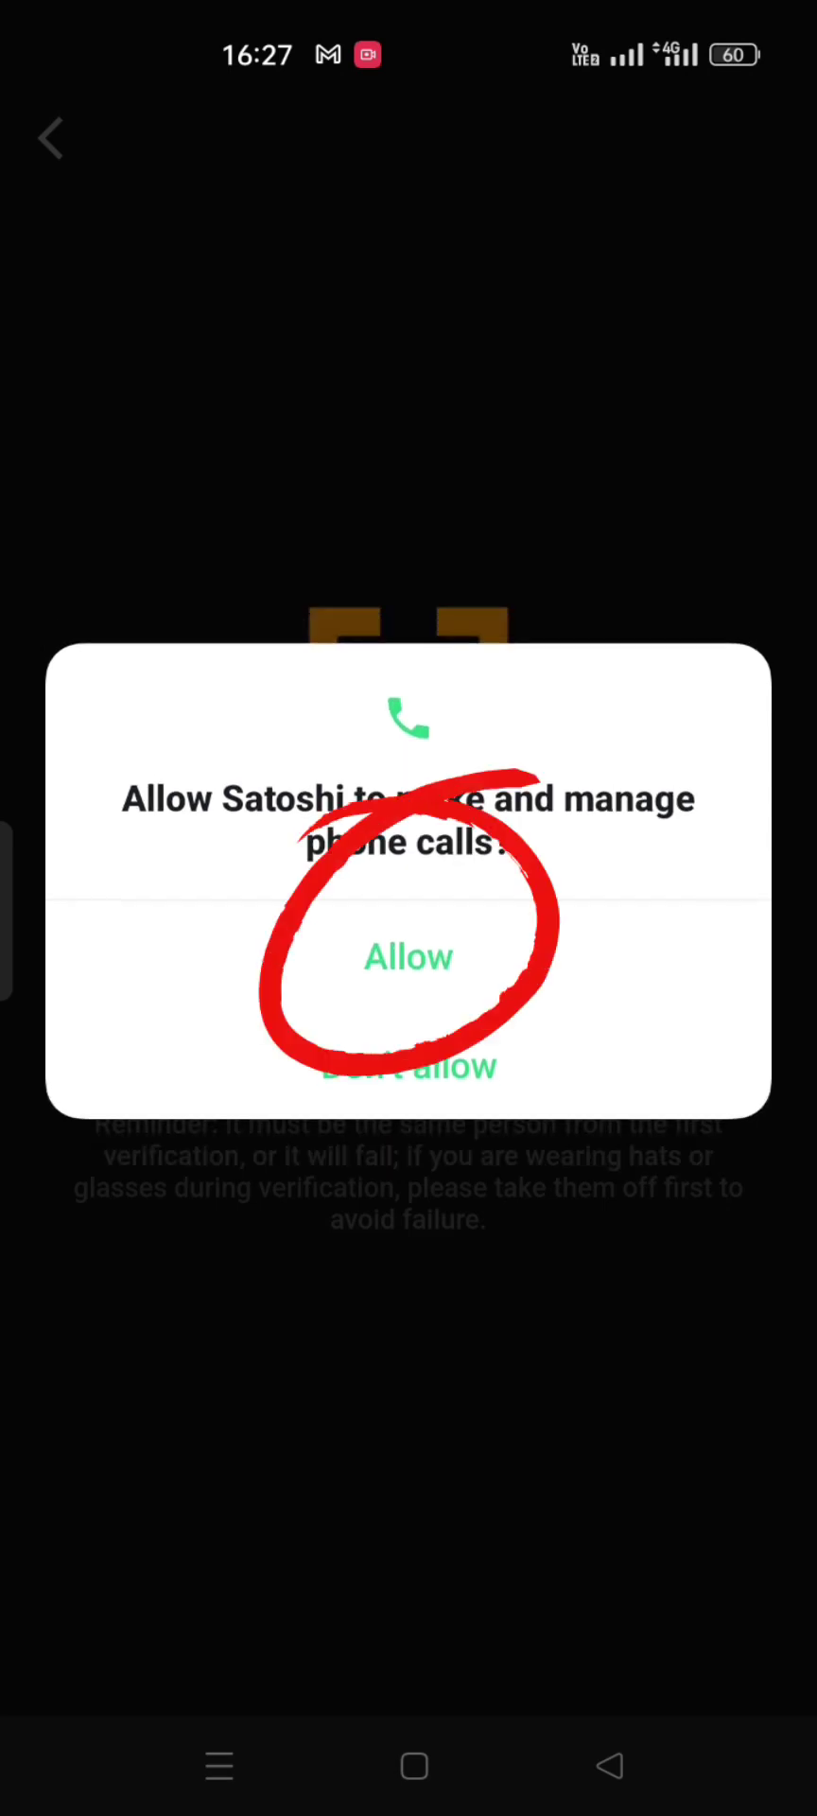
left_click(409, 957)
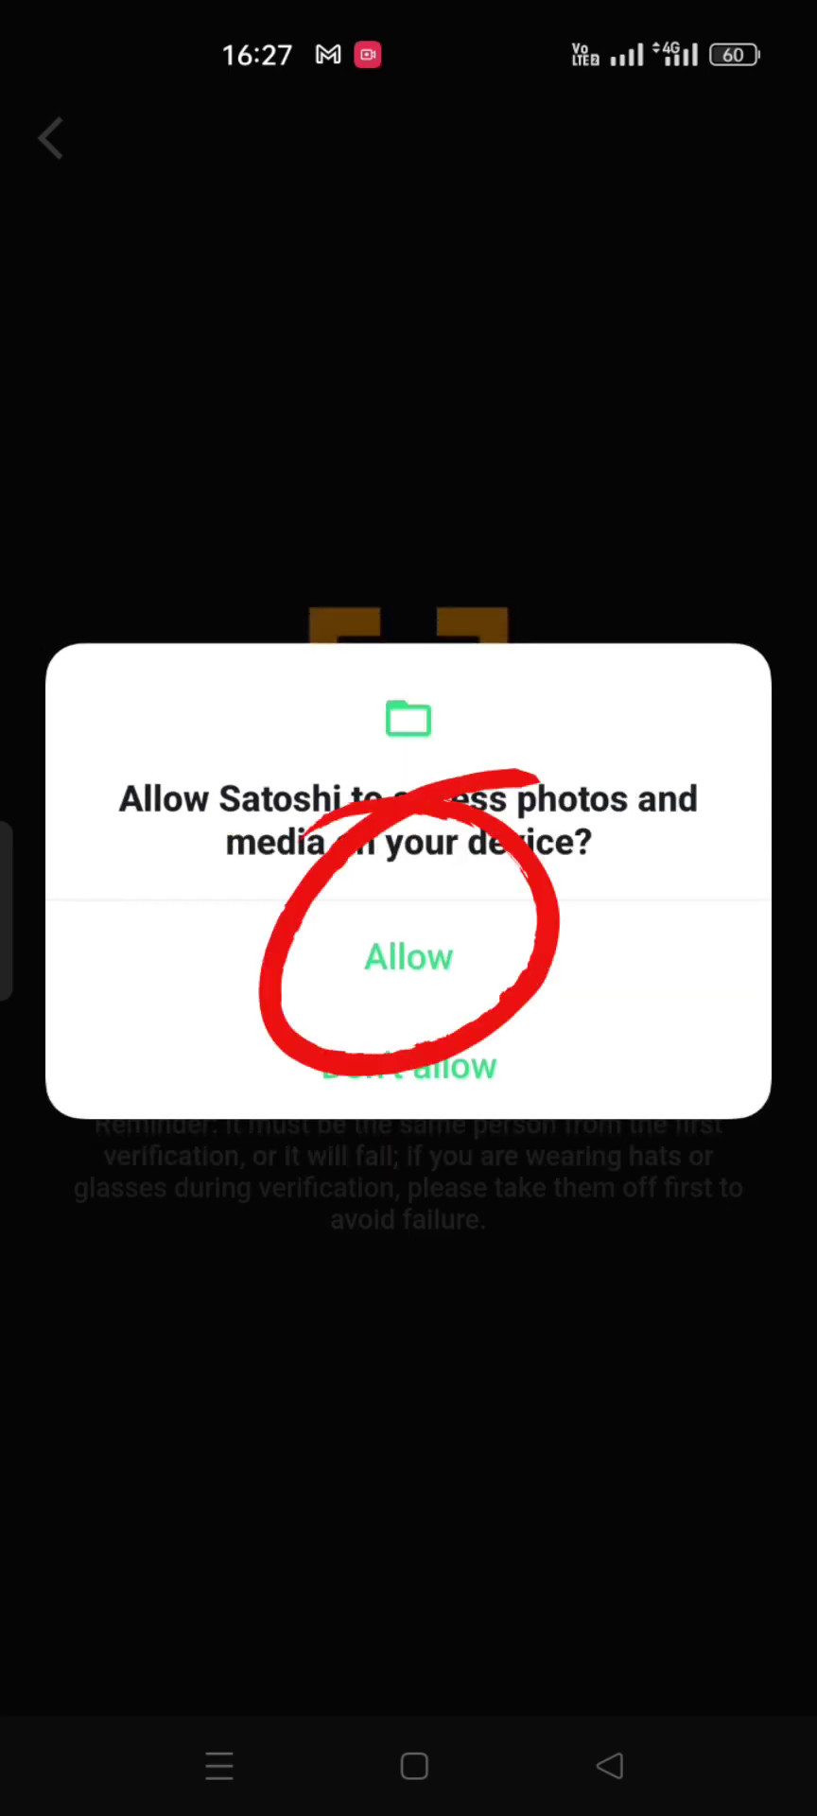
left_click(510, 960)
left_click(408, 1022)
key("XF86AudioRaiseVolume")
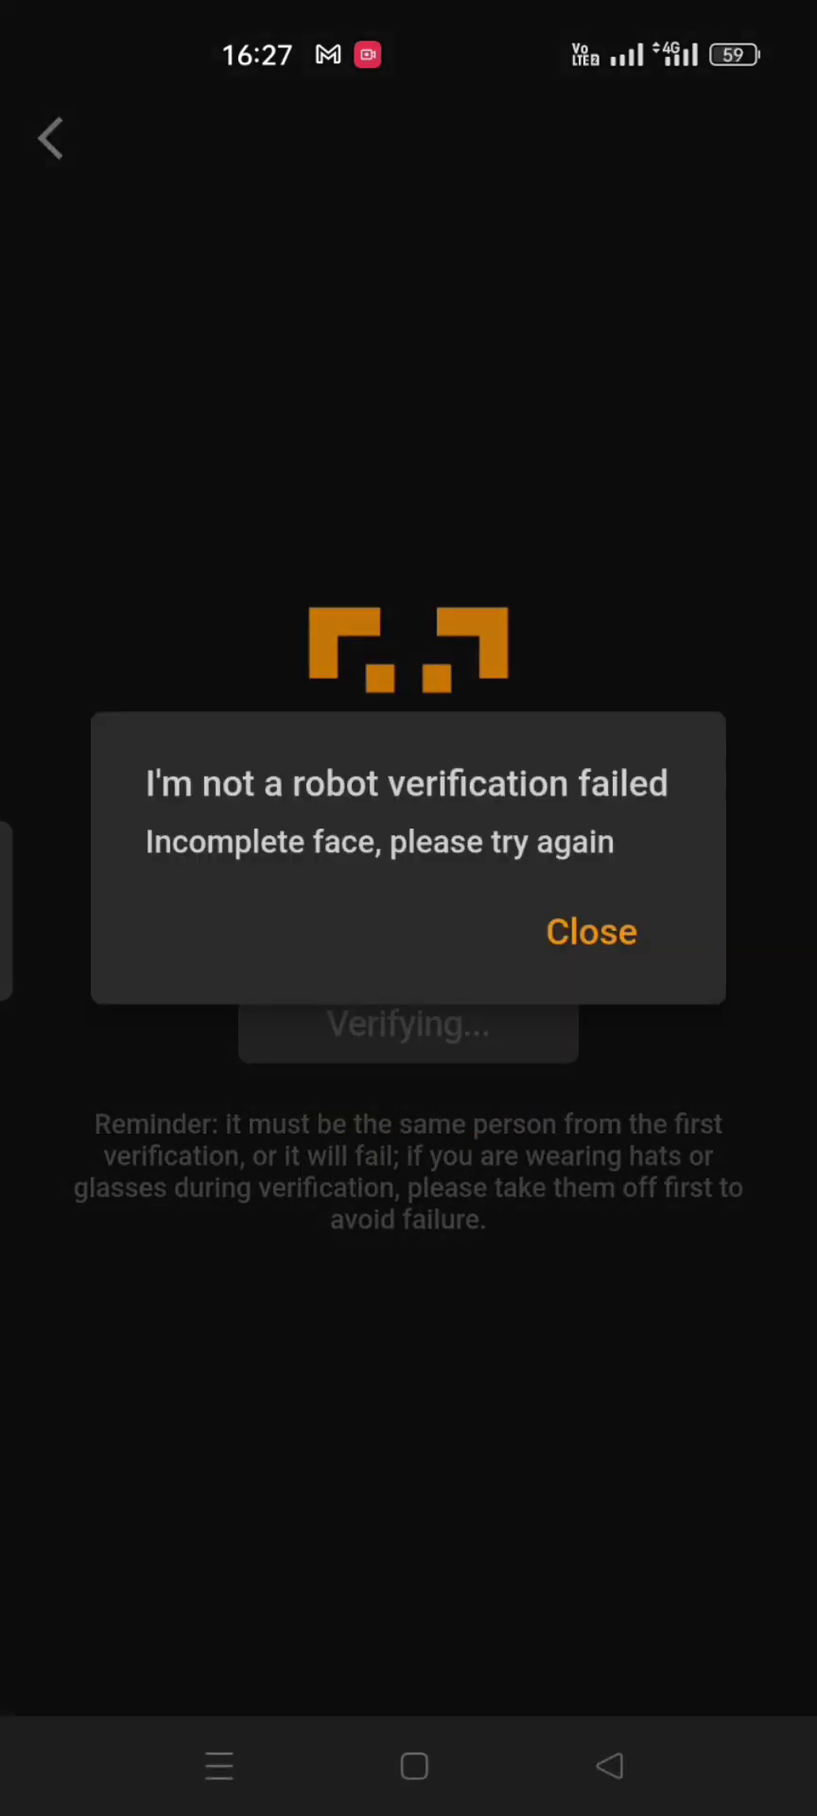
left_click(623, 936)
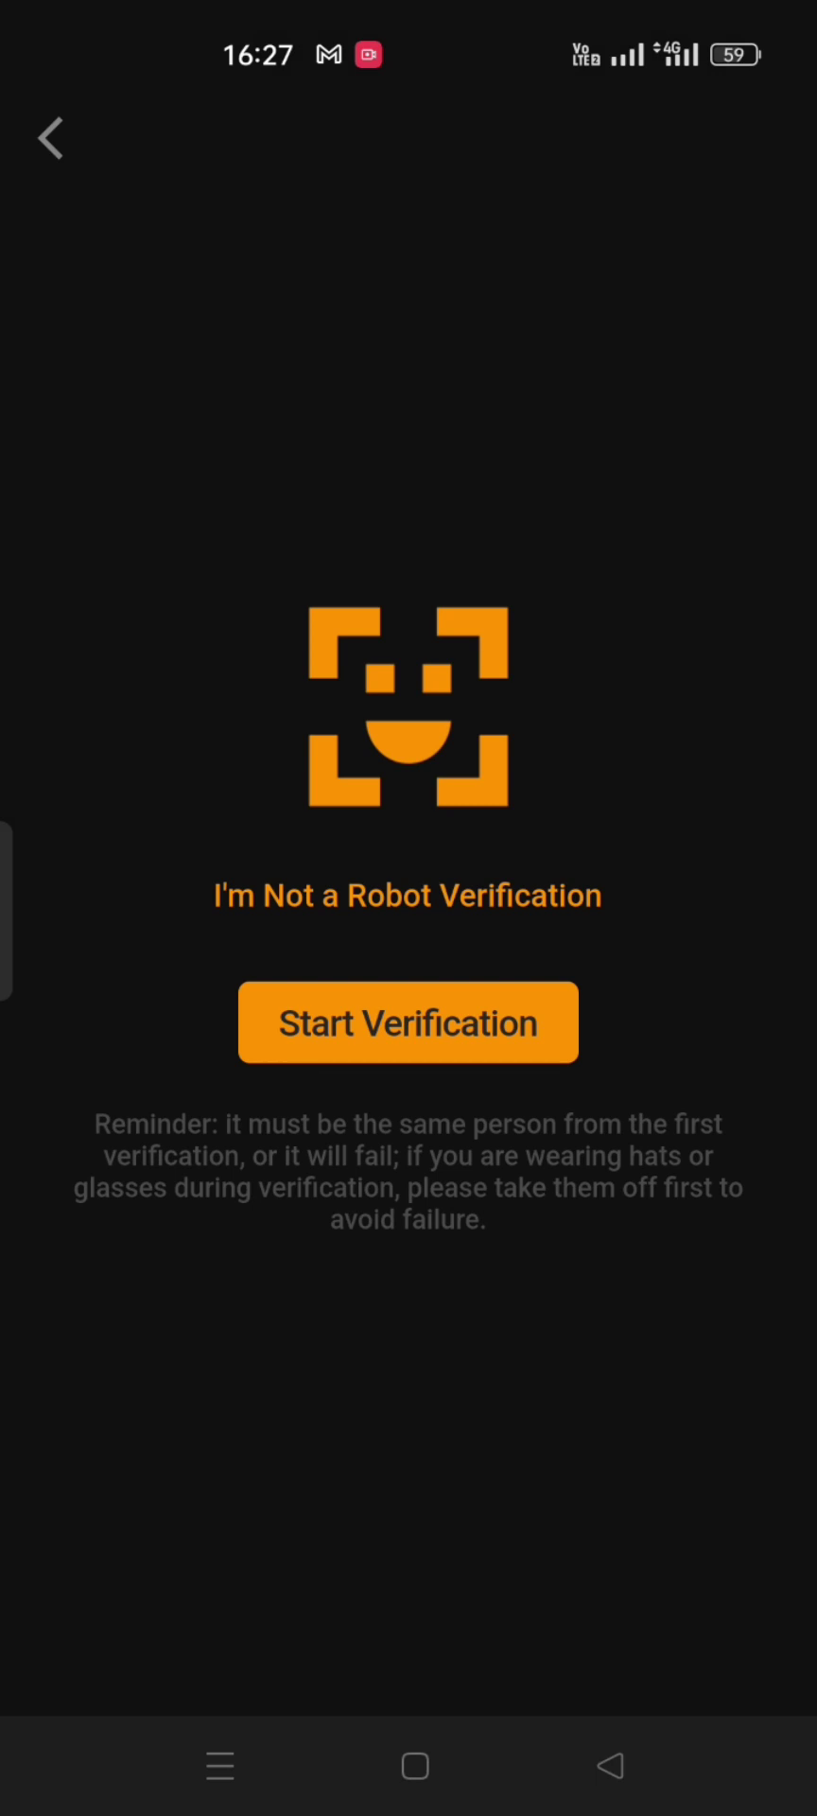
- Retry the face verification scan to return to the filled CORE withdraw-address form
left_click(408, 1023)
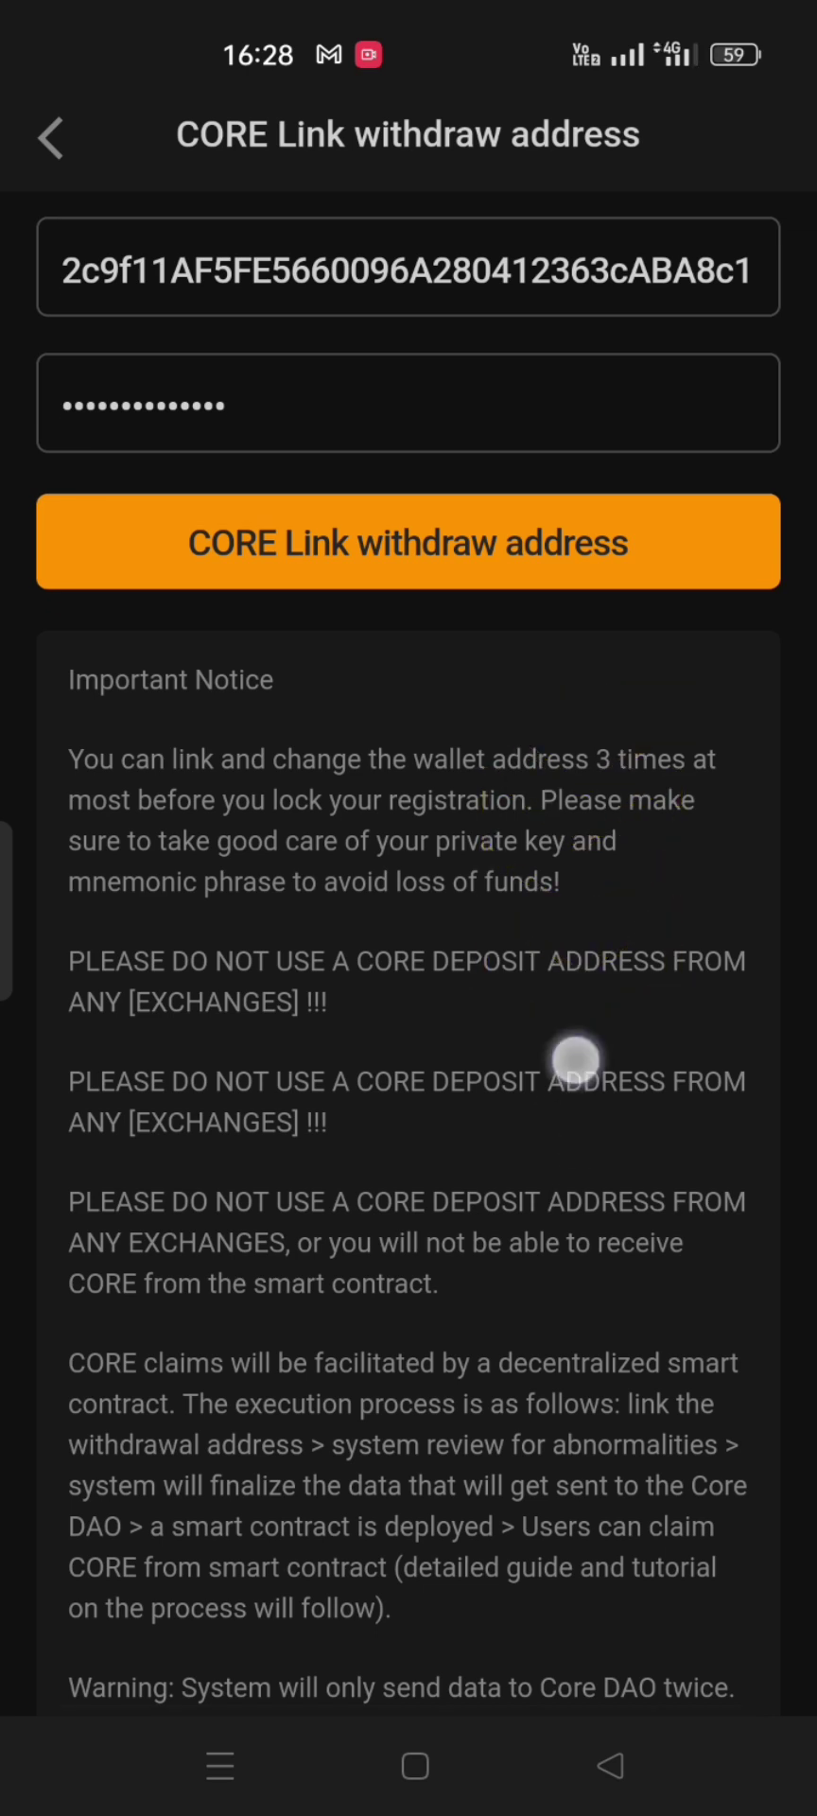
- Review the Important Notice, then submit and confirm the MetaMask address as CORE withdraw address
scroll(576, 1027, "down", 5)
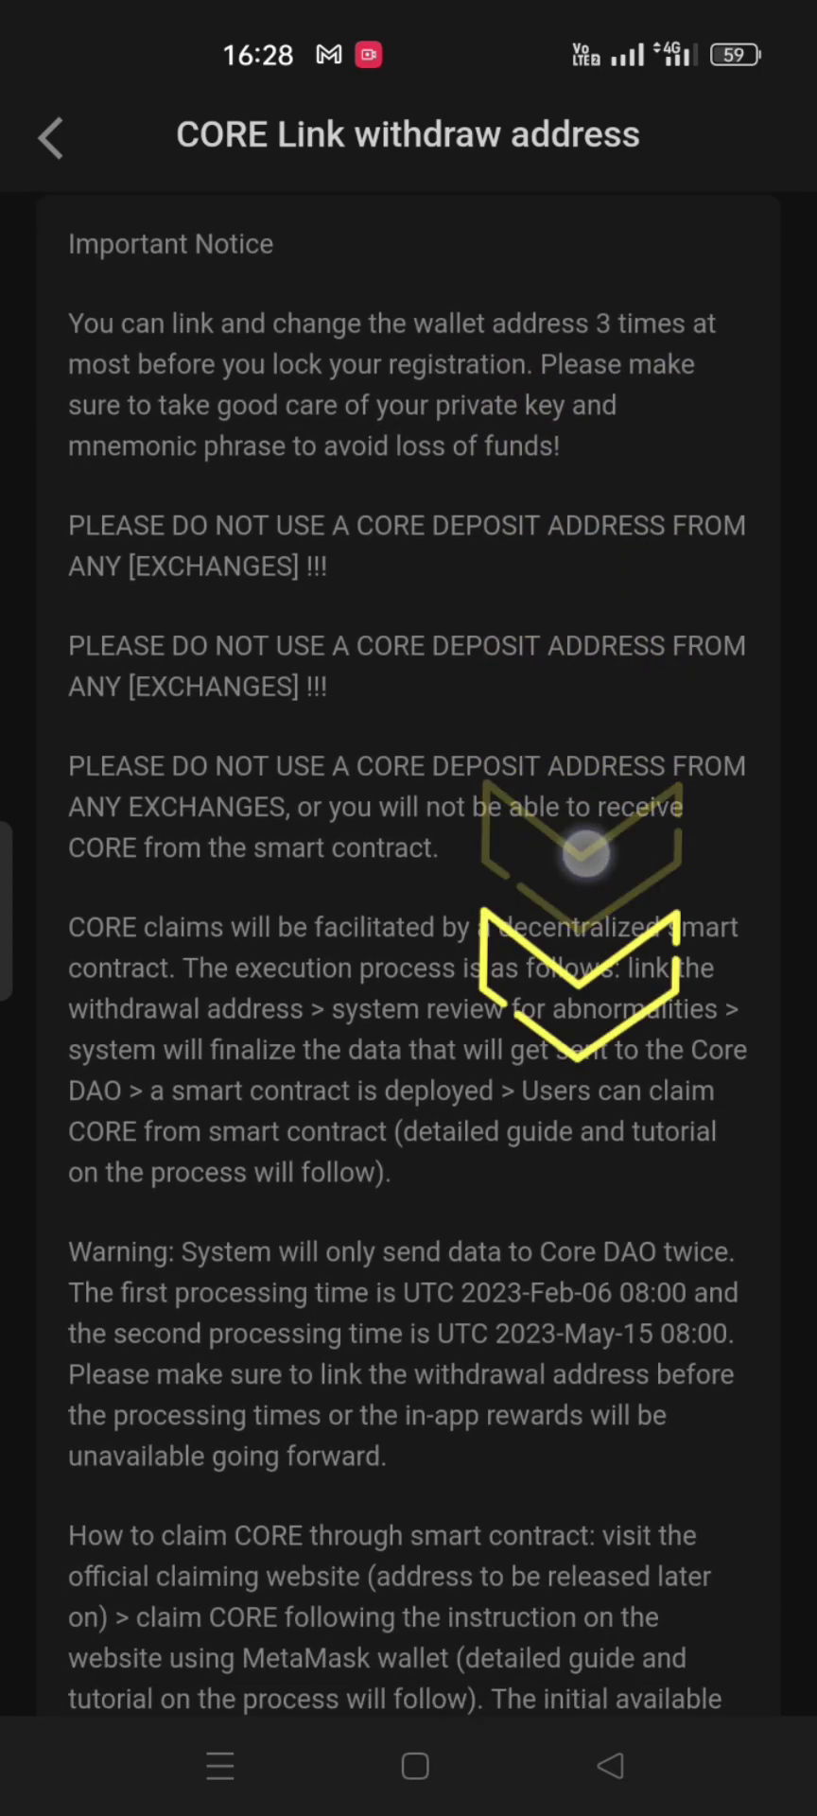
scroll(477, 1041, "down", 5)
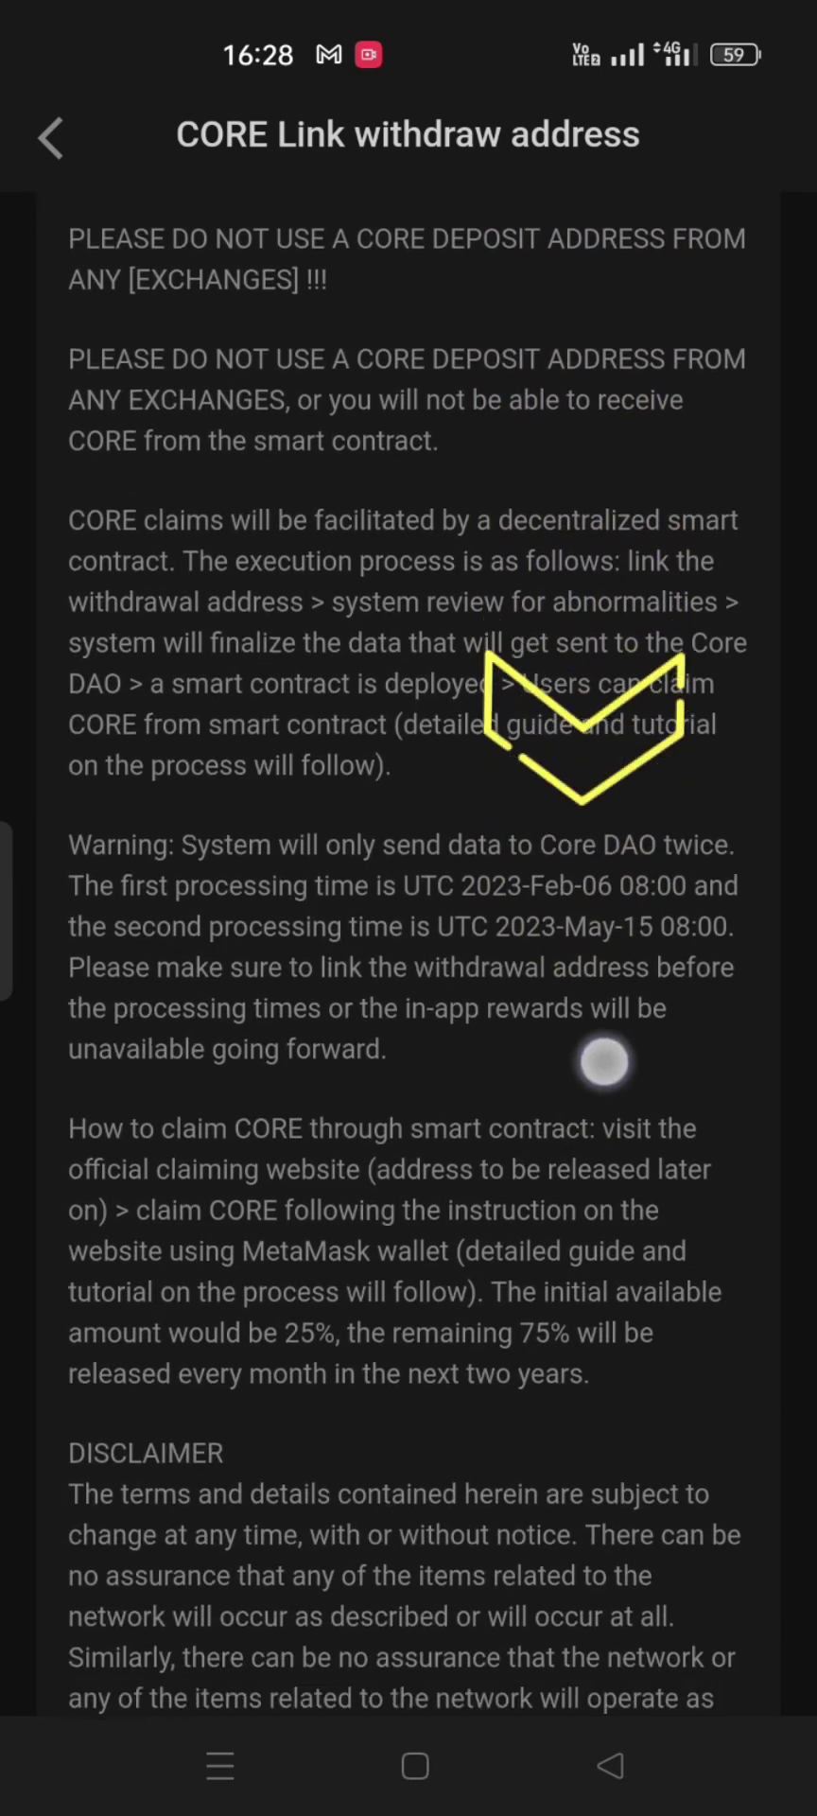
scroll(608, 1029, "down", 4)
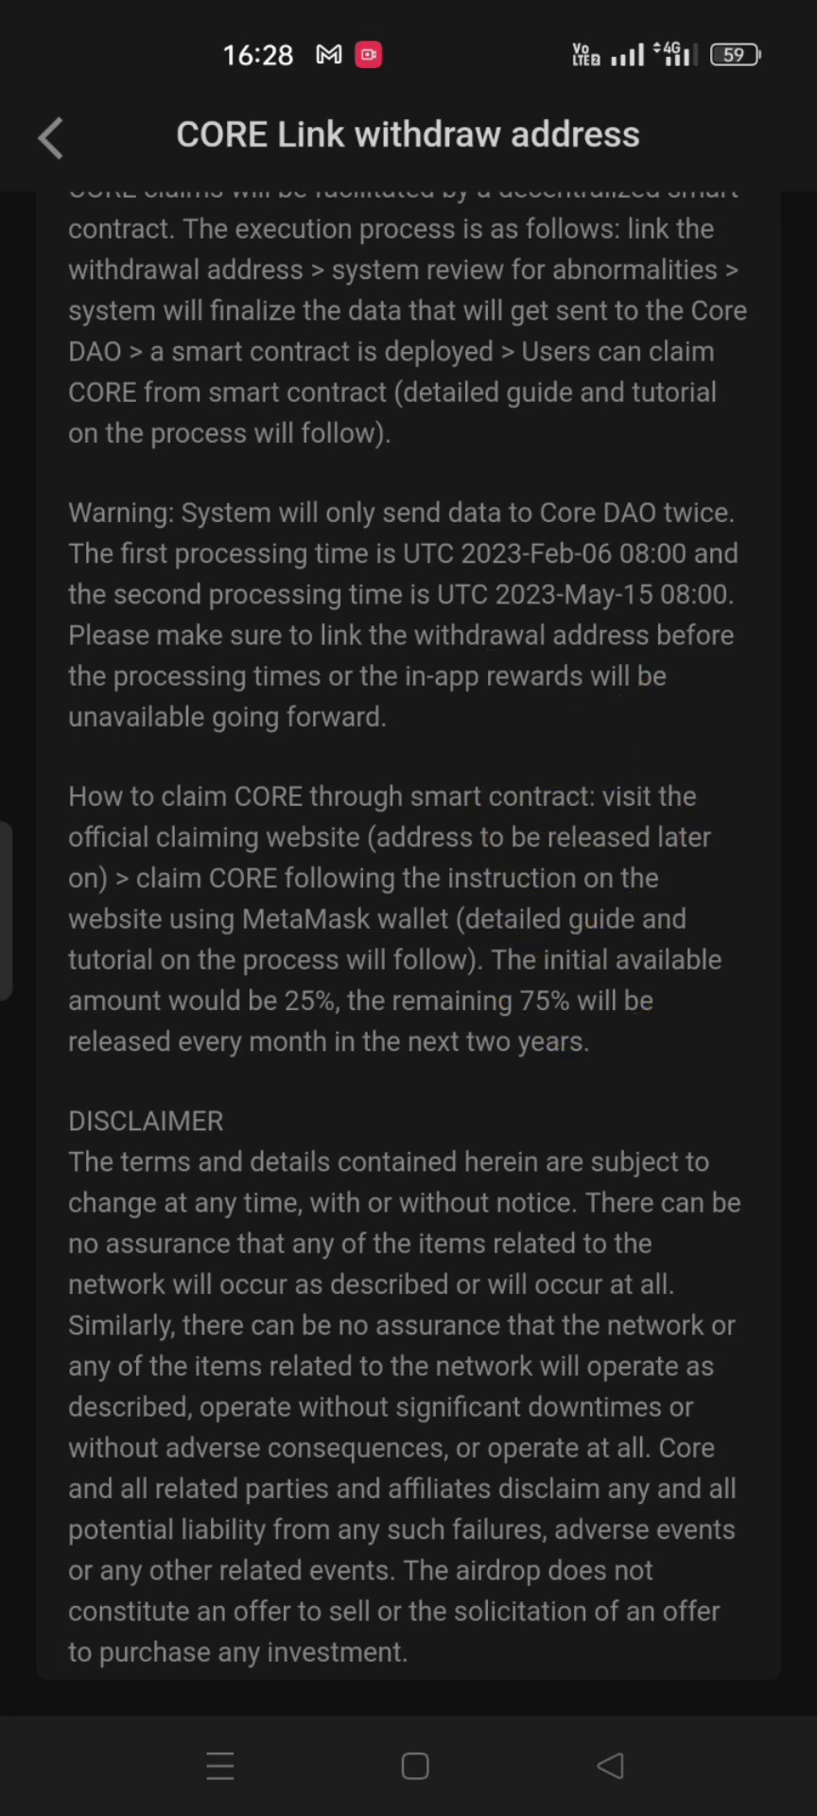
scroll(530, 946, "up", 7)
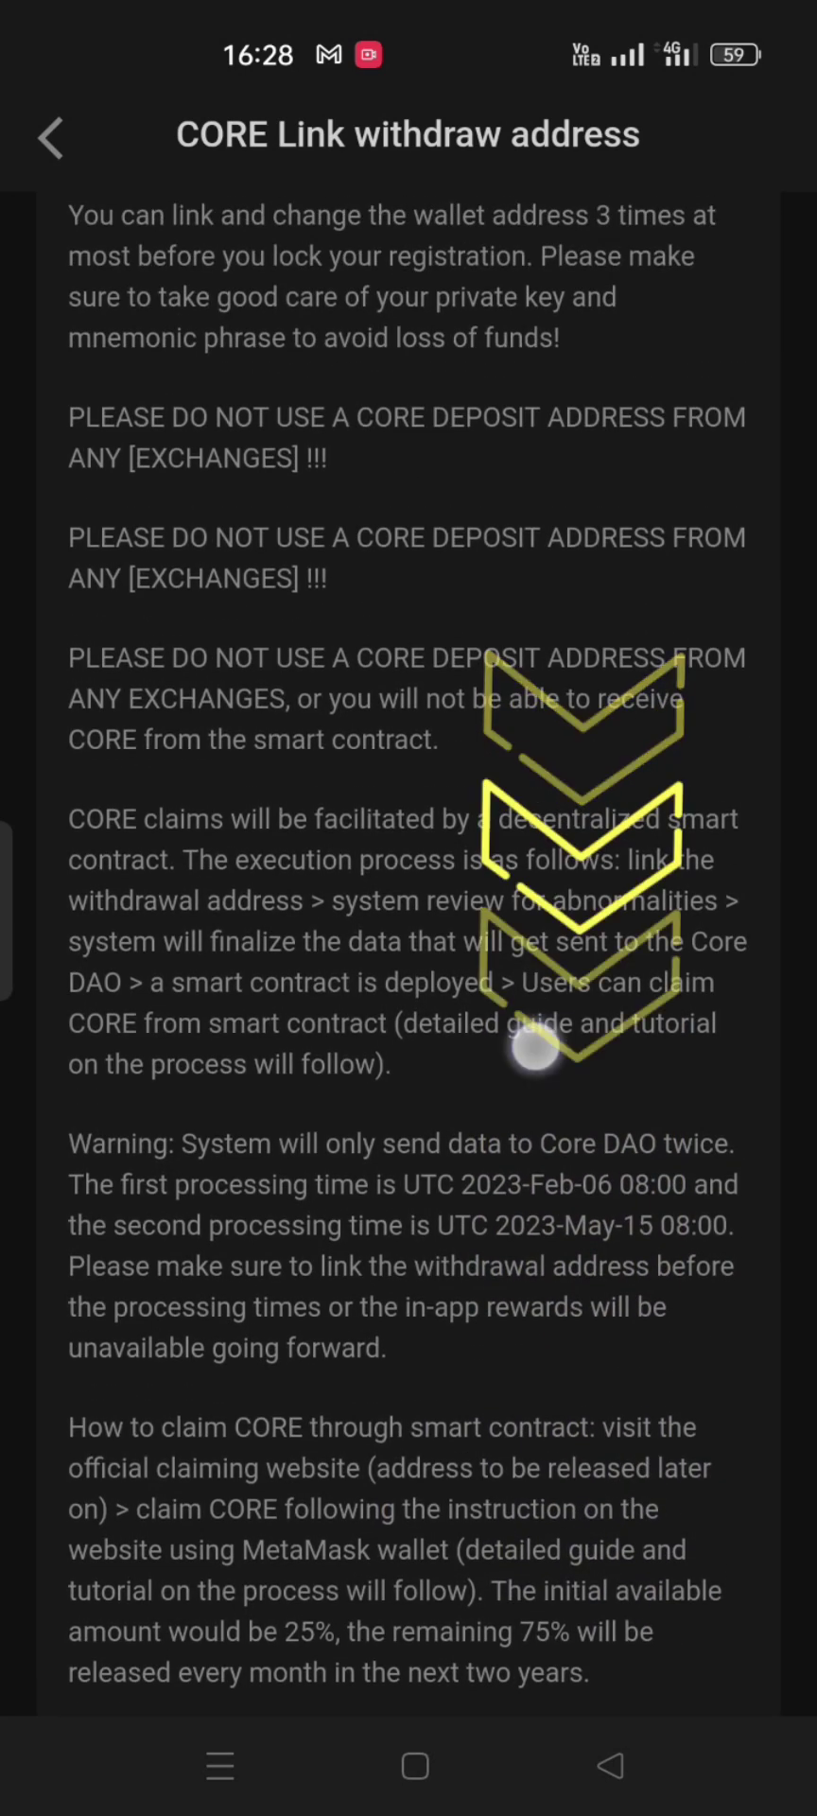
scroll(537, 1108, "up", 6)
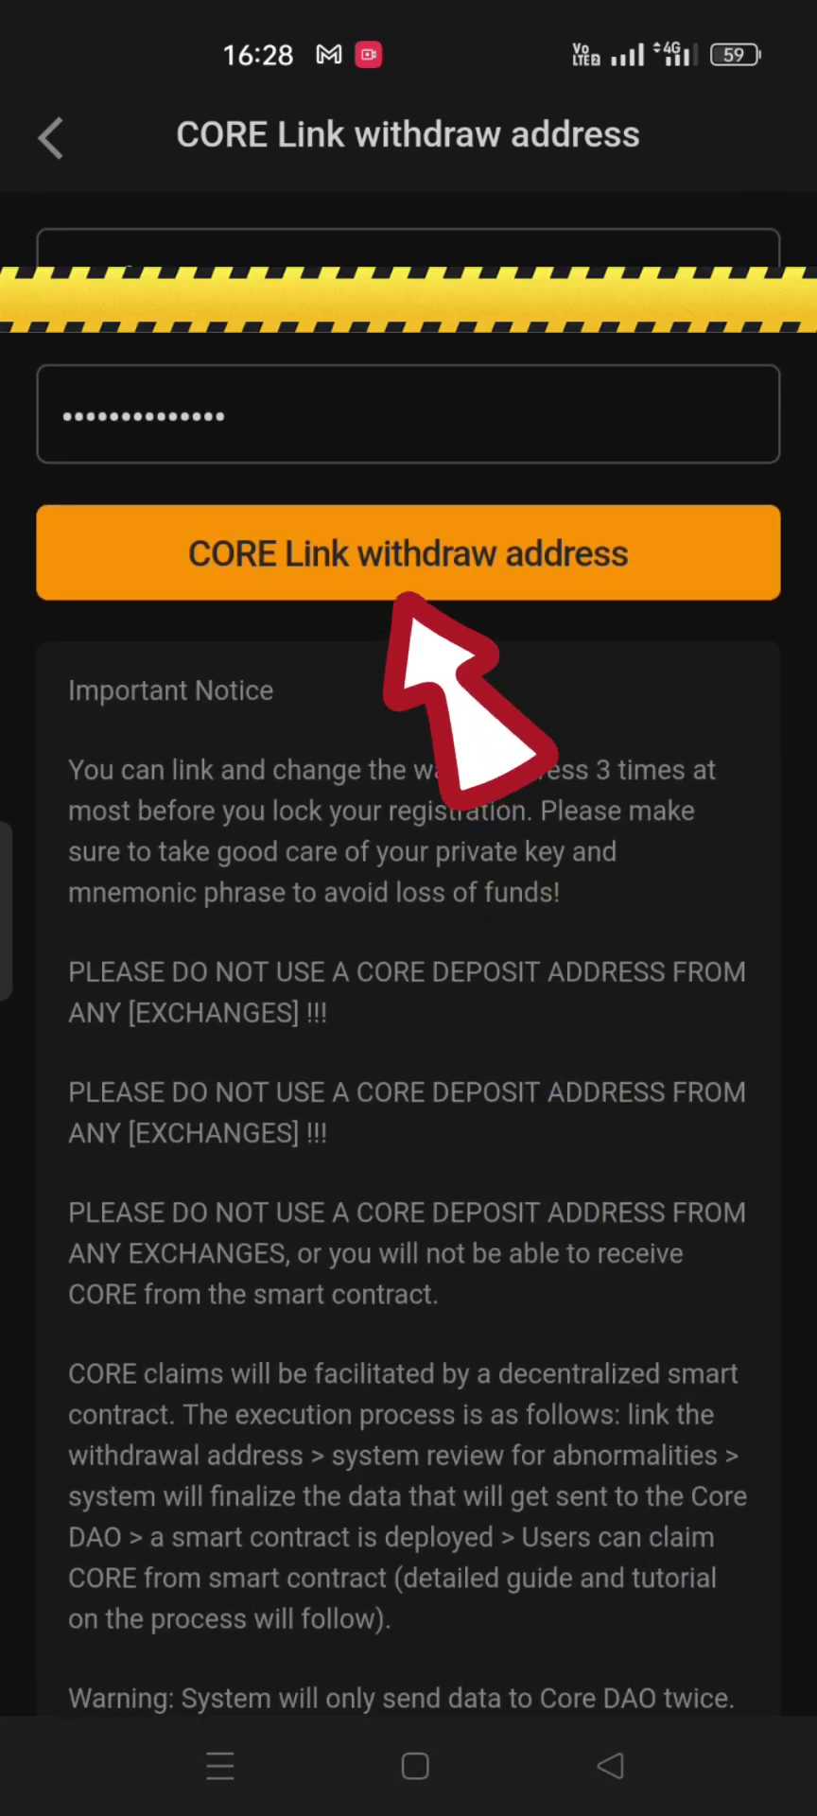
left_click(407, 567)
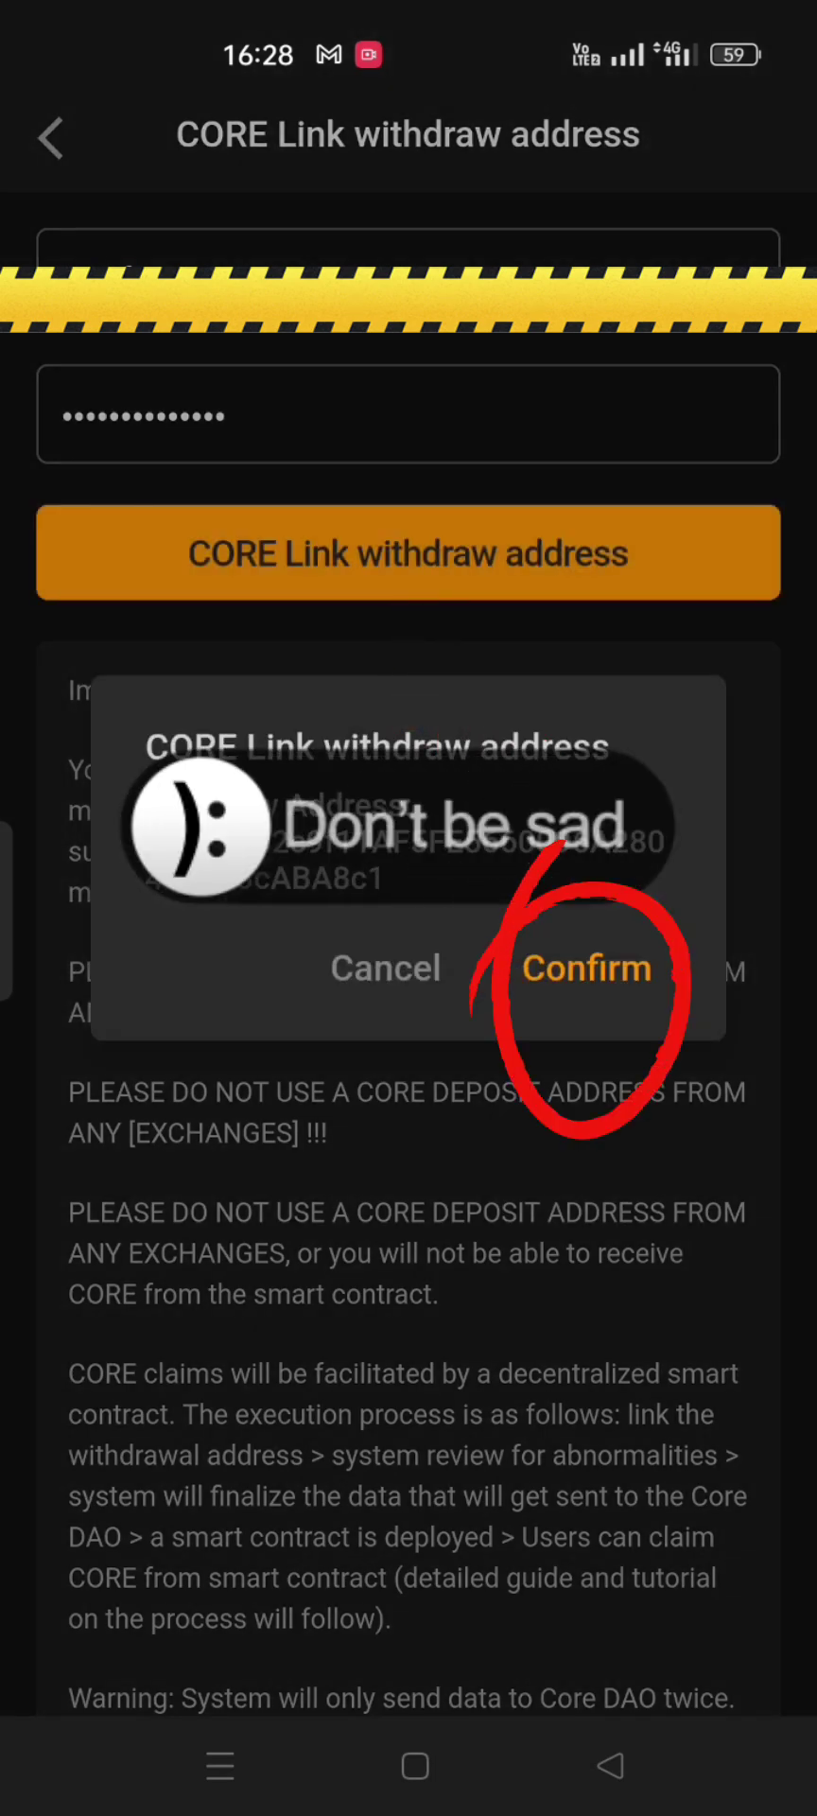
left_click(587, 968)
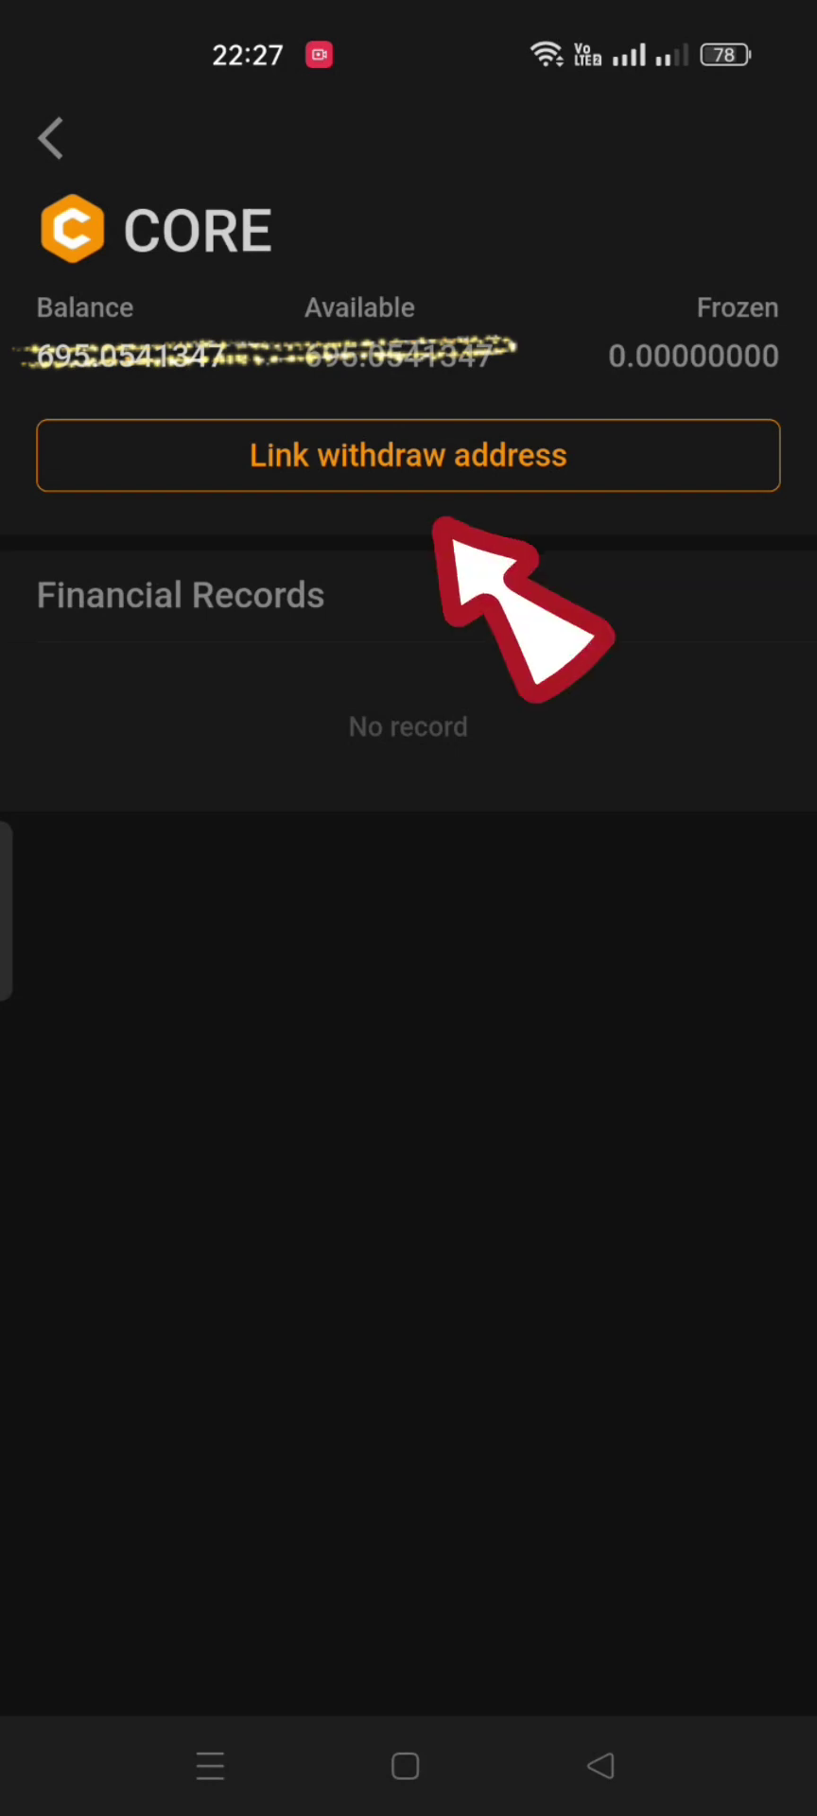
- Reopen the CORE link withdraw address page to view the saved MetaMask address
left_click(453, 449)
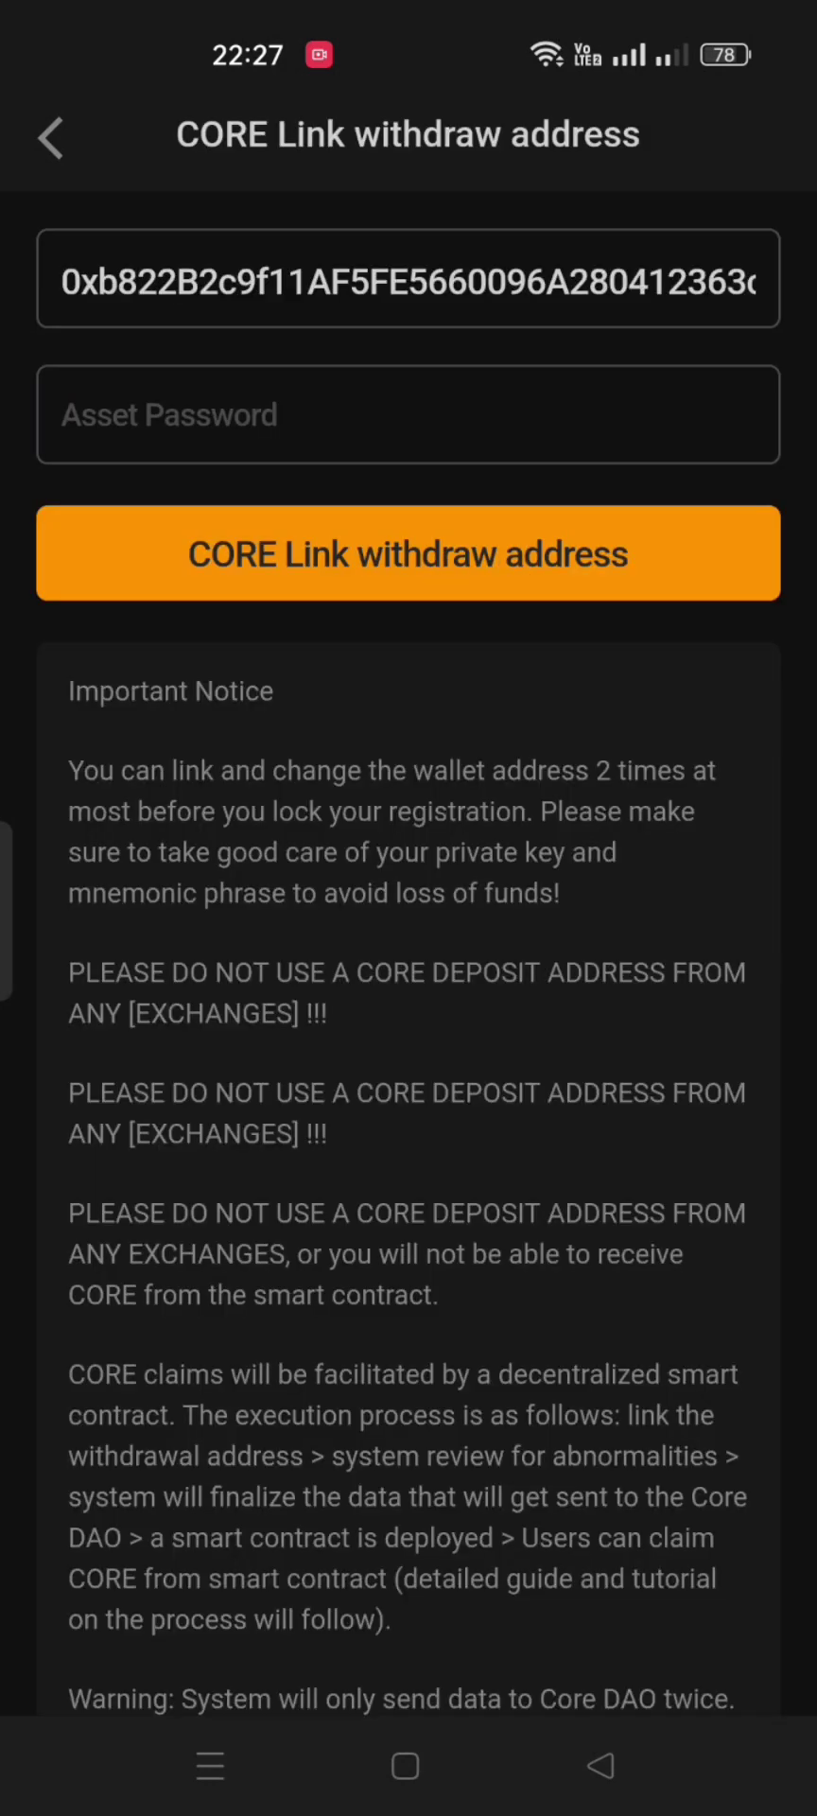